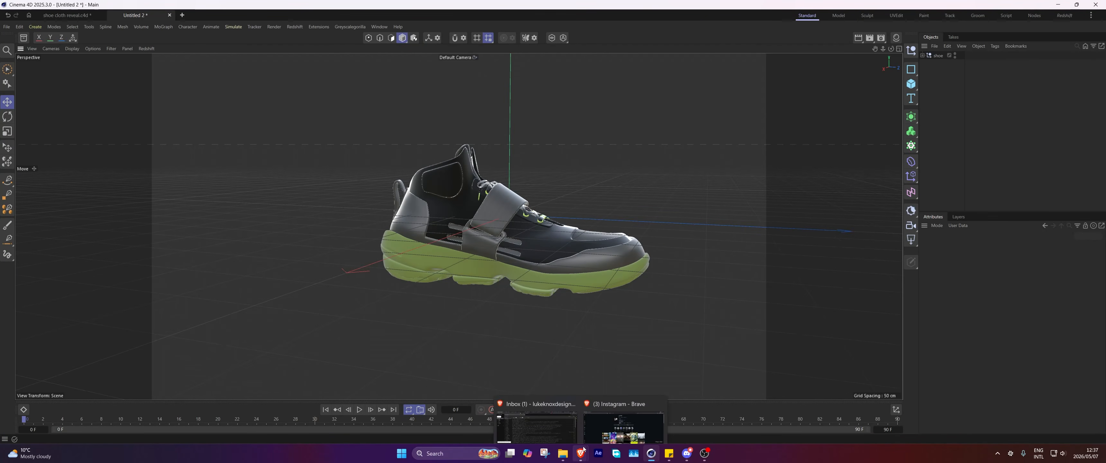
Switch to the browser and look through the 3D artist's Instagram profile for shoe animation references.
click(617, 423)
click(617, 423)
key(Escape)
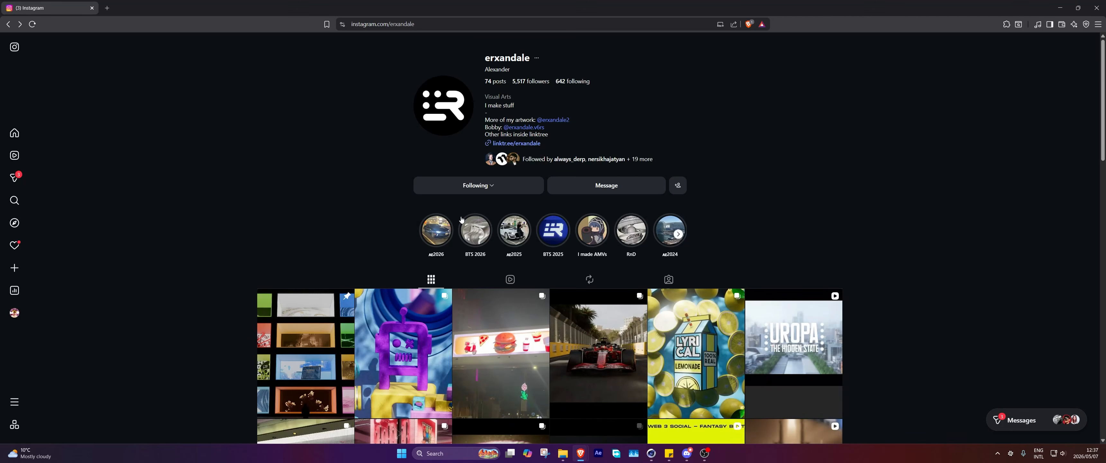
scroll(528, 198, down, 8)
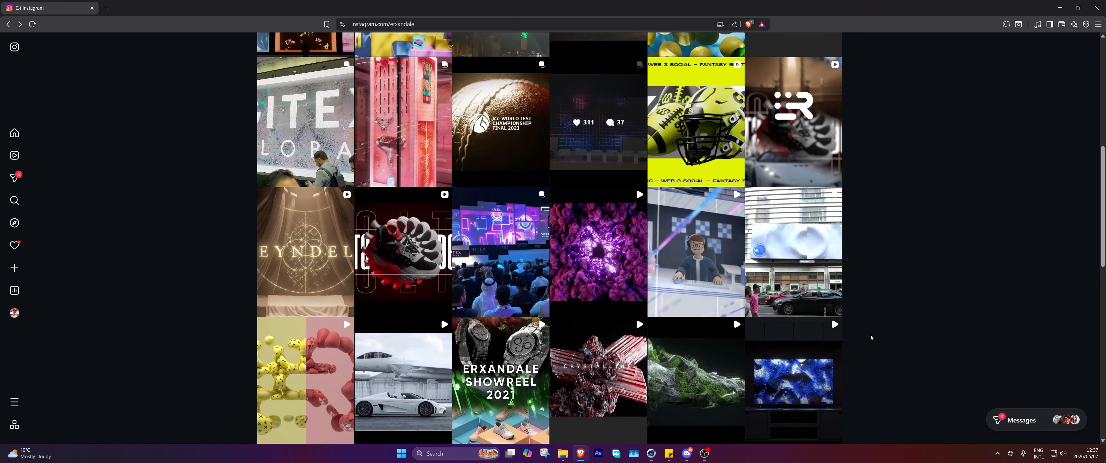
scroll(764, 278, up, 7)
scroll(764, 279, up, 1)
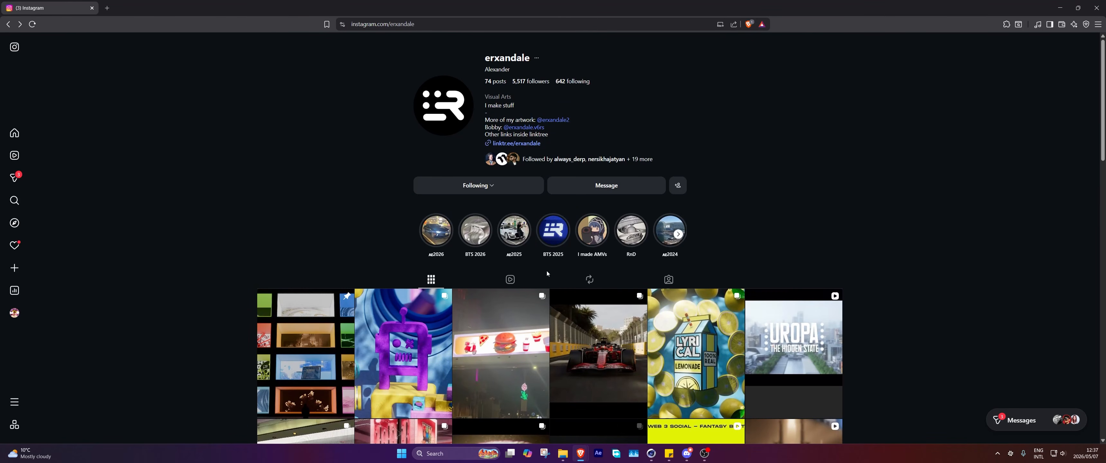
Switch back to Cinema 4D and examine the shoe model from the side.
click(651, 453)
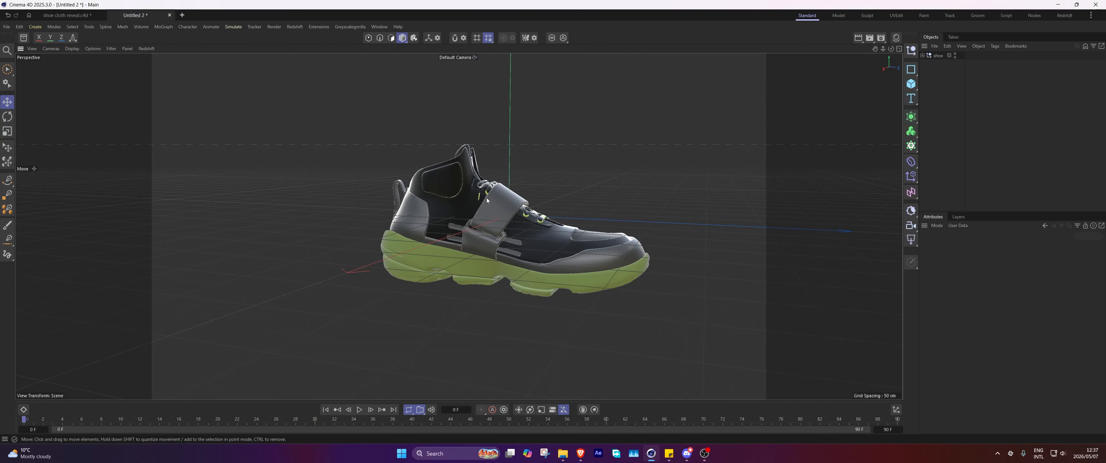
alt+drag(487, 199, 594, 211)
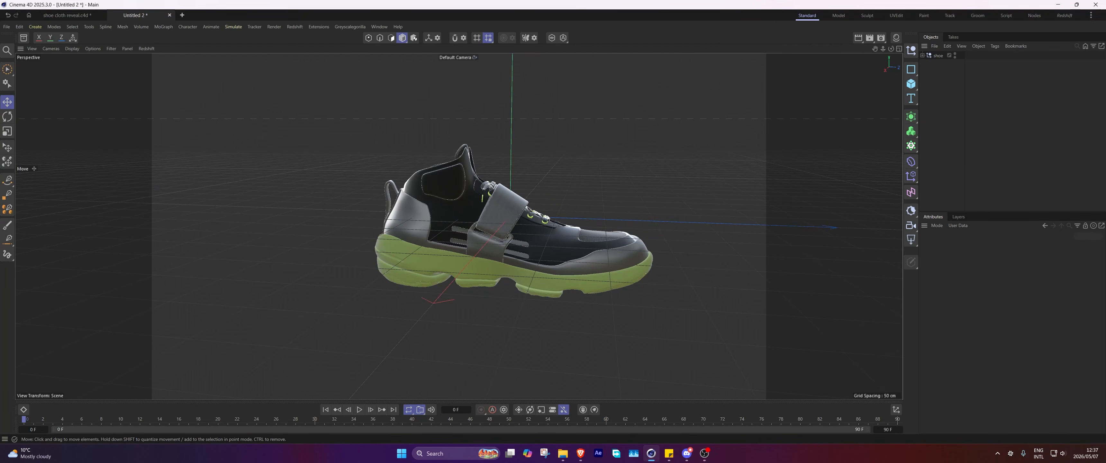
alt+middle_drag(457, 235, 453, 216)
alt+drag(453, 216, 469, 205)
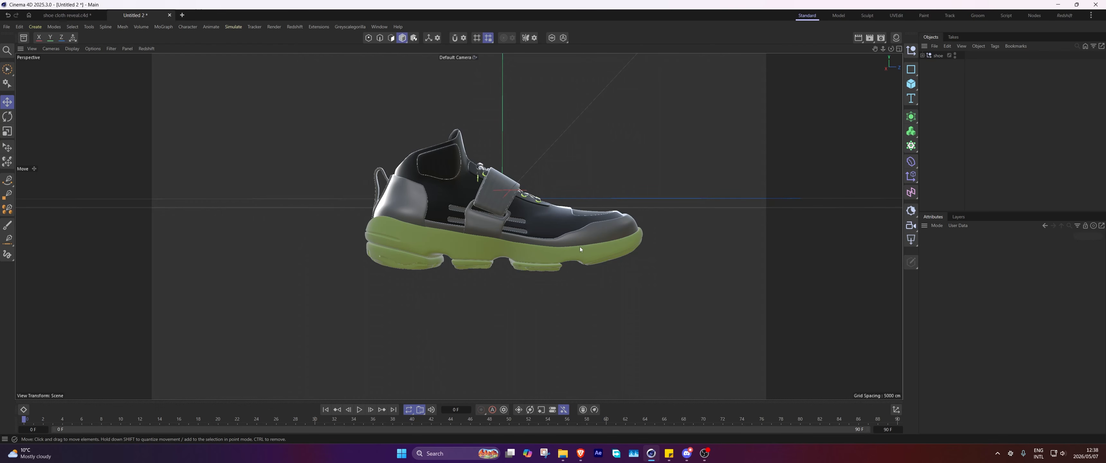
Compare the shoe with its FFD and Bend deformers disabled and enabled, checking their cages in the viewport.
click(922, 55)
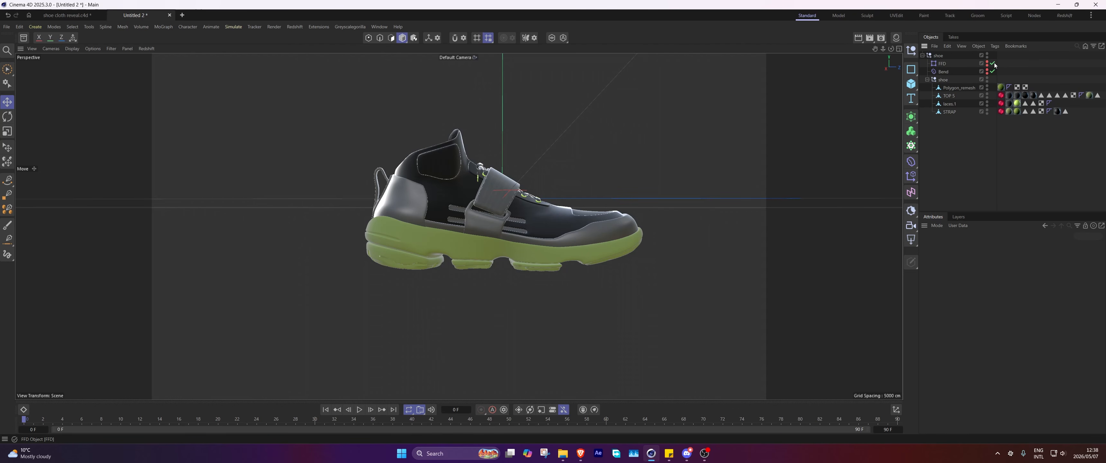
drag(993, 63, 992, 72)
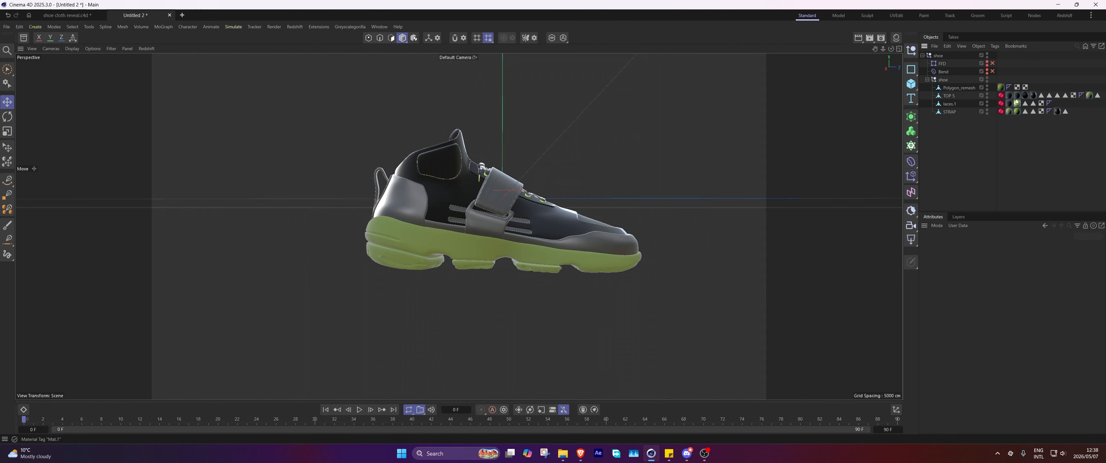
drag(992, 72, 993, 63)
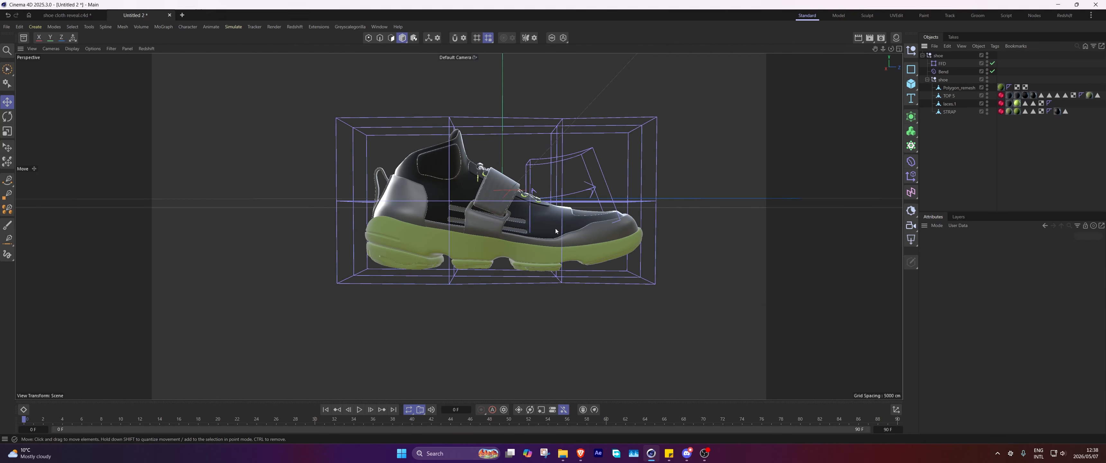
click(987, 63)
click(987, 71)
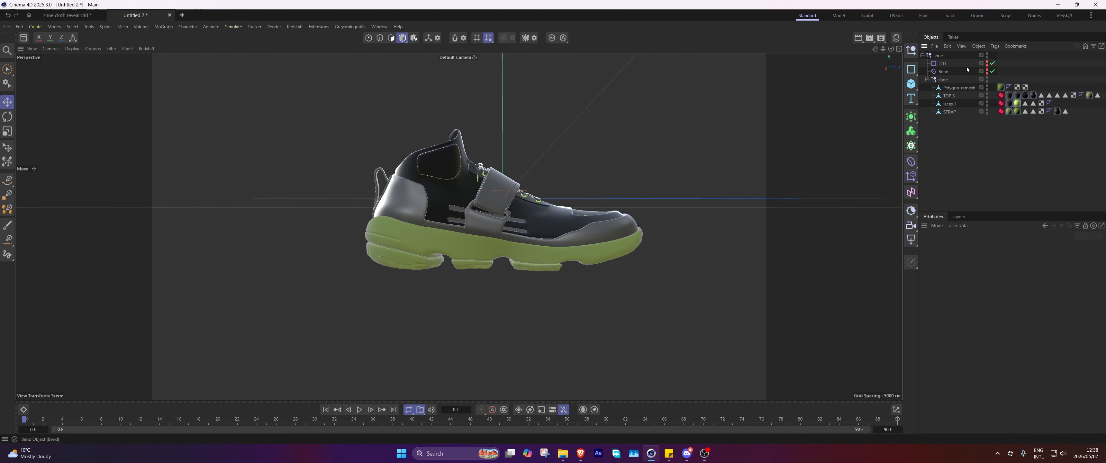
click(923, 55)
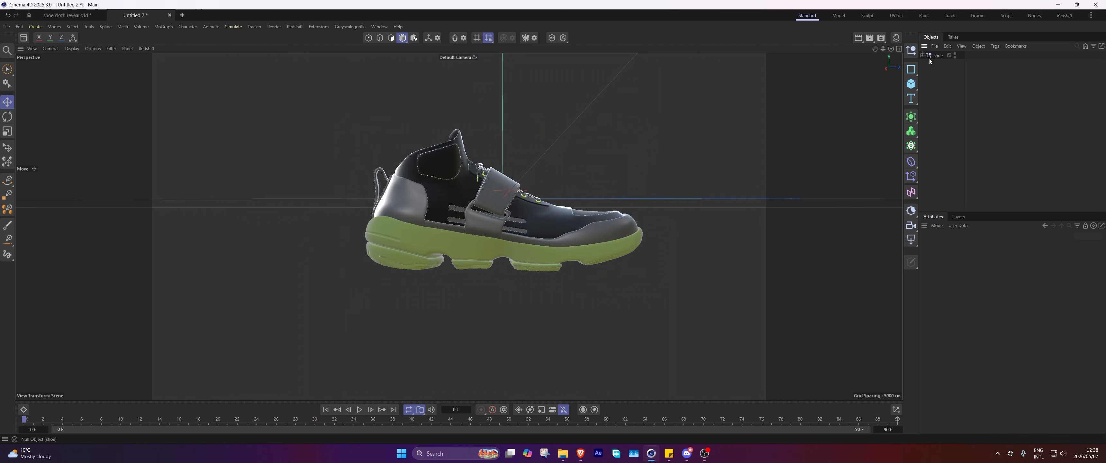
Duplicate the shoe group and hide the original.
ctrl+drag(935, 57, 937, 52)
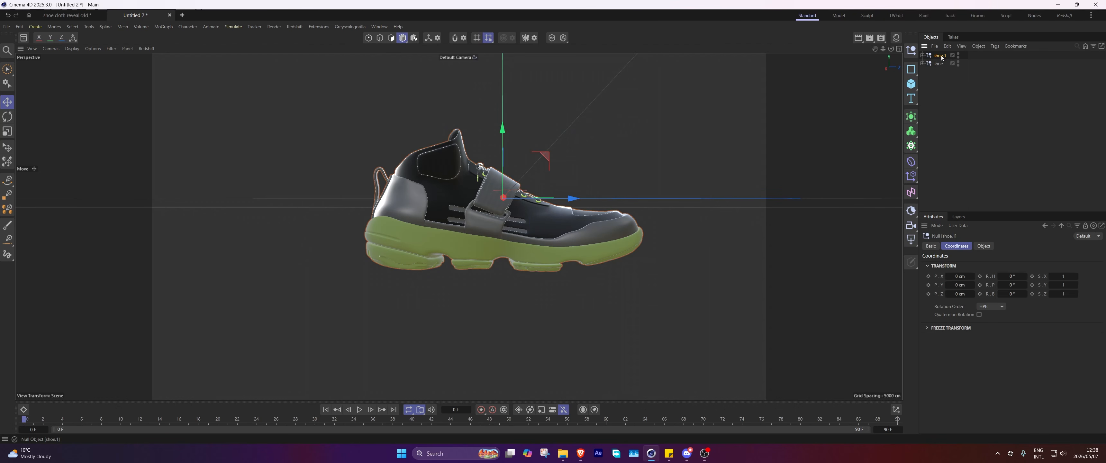
ctrl+click(958, 64)
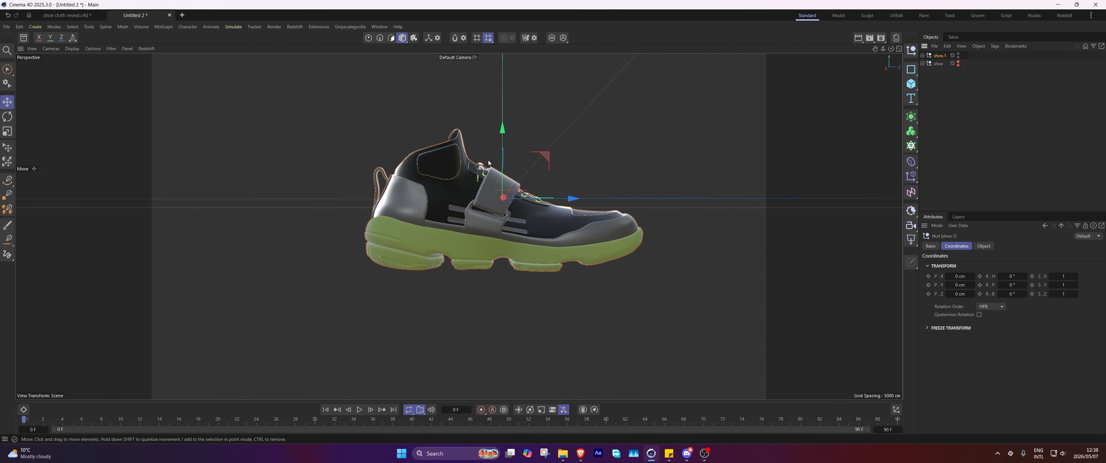
Show the polygon lines on the duplicated shoe and examine its mesh density up close.
key(n)
key(b)
alt+right_drag(512, 224, 600, 196)
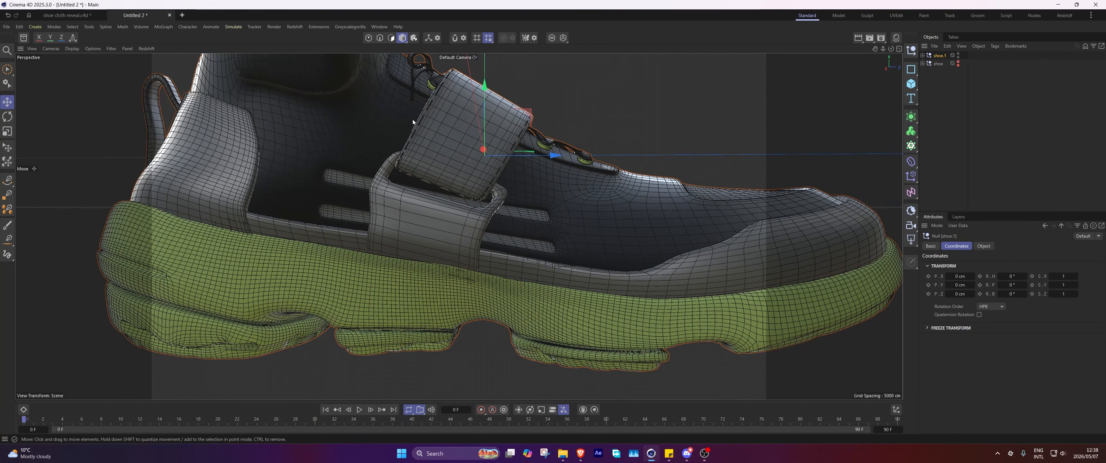
alt+right_drag(437, 188, 379, 191)
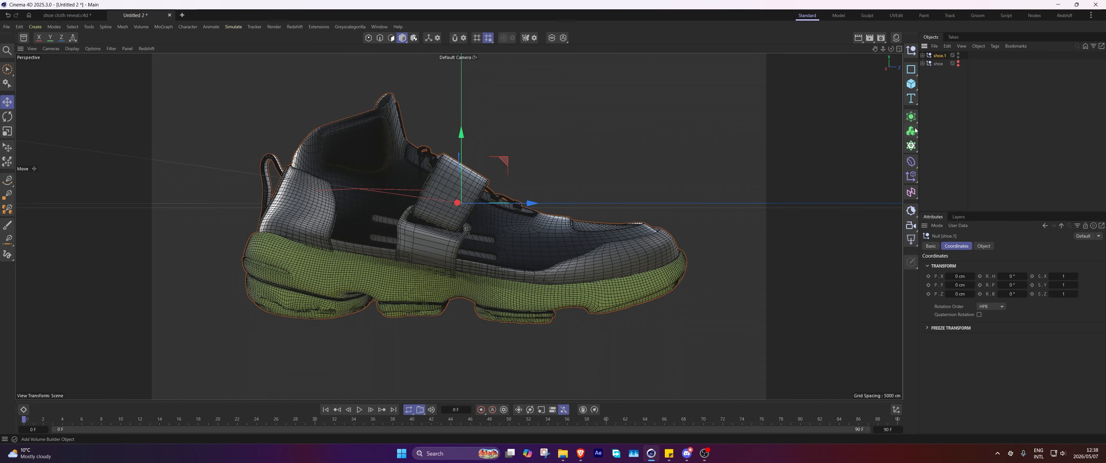
Wrap the duplicated shoe group in a Volume Builder and Volume Mesher, and set the voxel size to 2 cm.
alt+drag(911, 131, 964, 137)
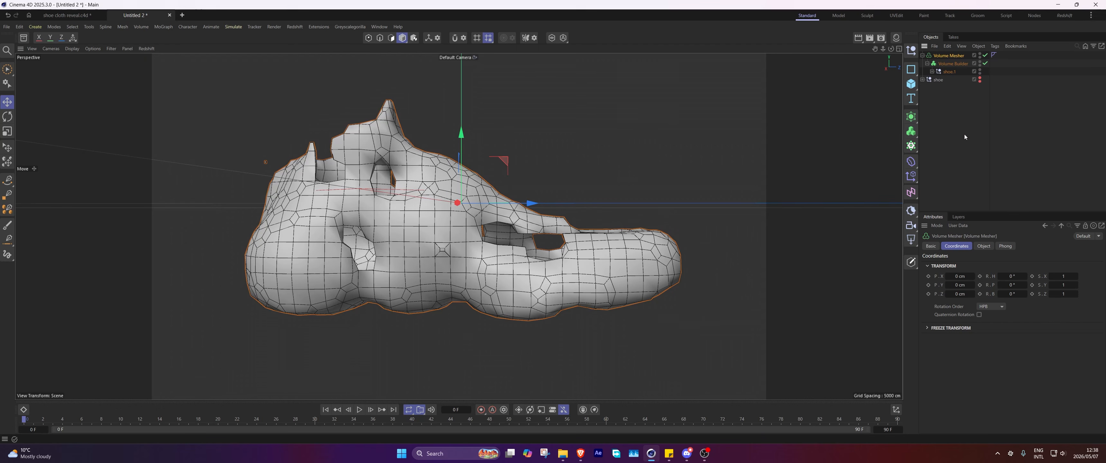
click(953, 64)
click(983, 245)
click(974, 273)
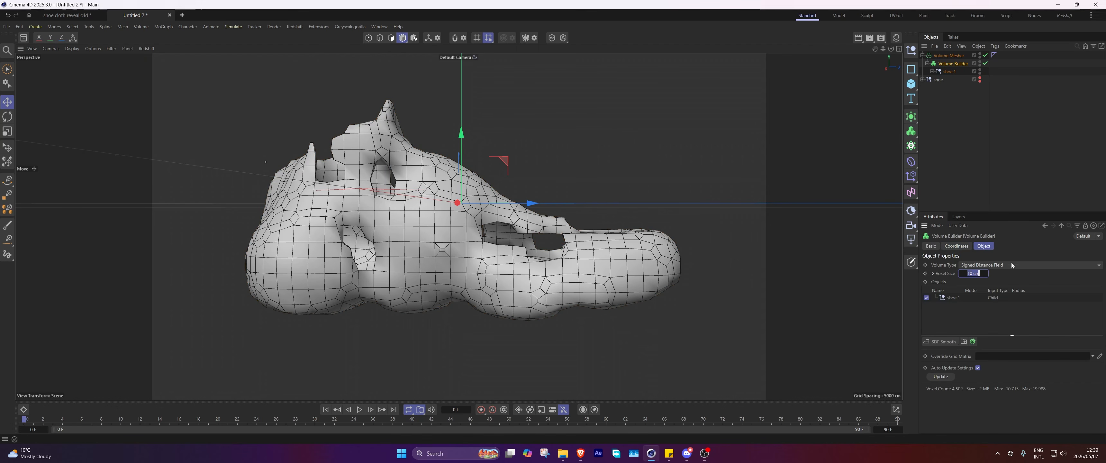
text(2)
click(1002, 148)
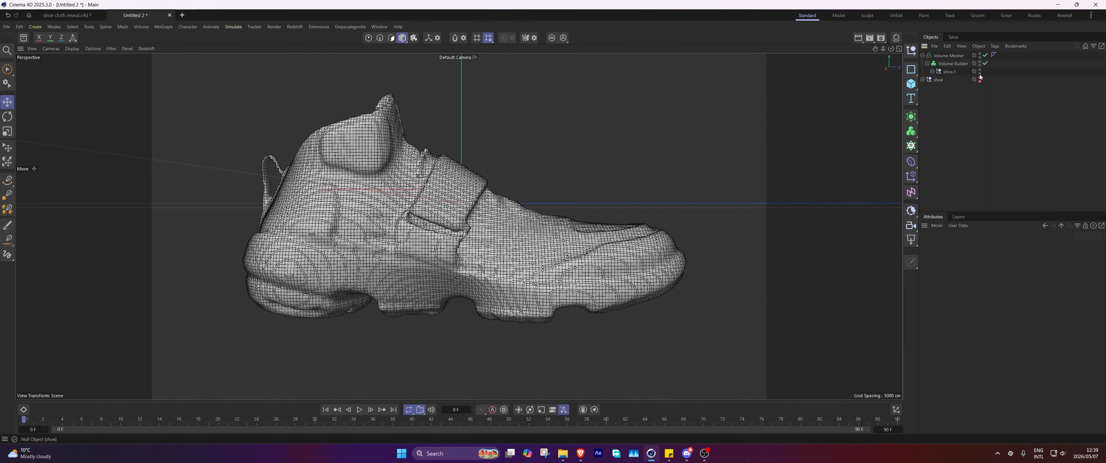
Unhide the original shoe group and set the Volume Mesher's voxel range threshold to 65%.
click(1029, 56)
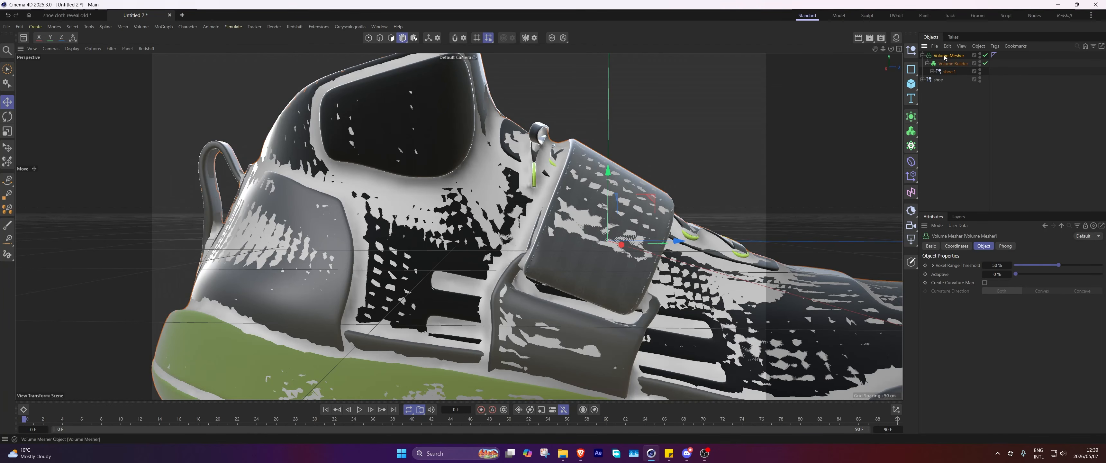
click(1005, 265)
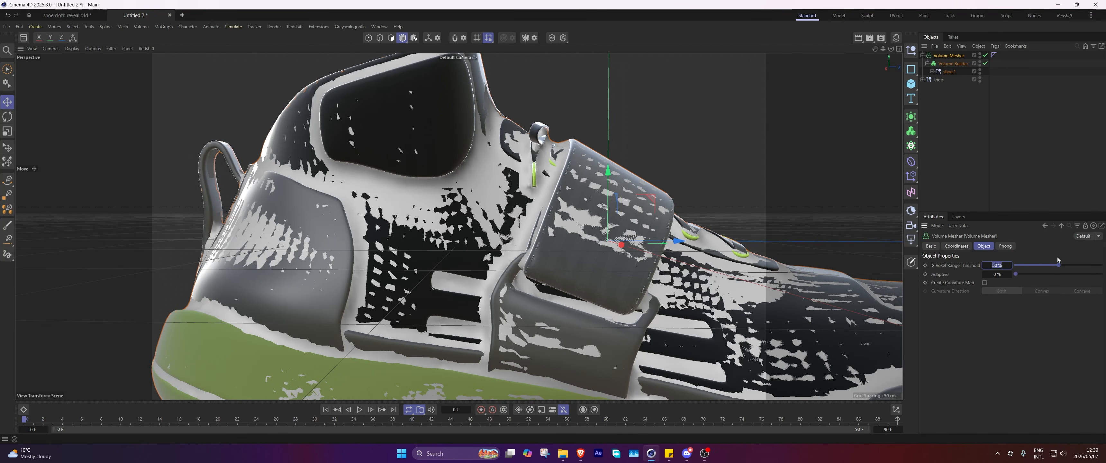
text(65)
key(Return)
alt+drag(552, 220, 522, 177)
scroll(522, 174, down, 5)
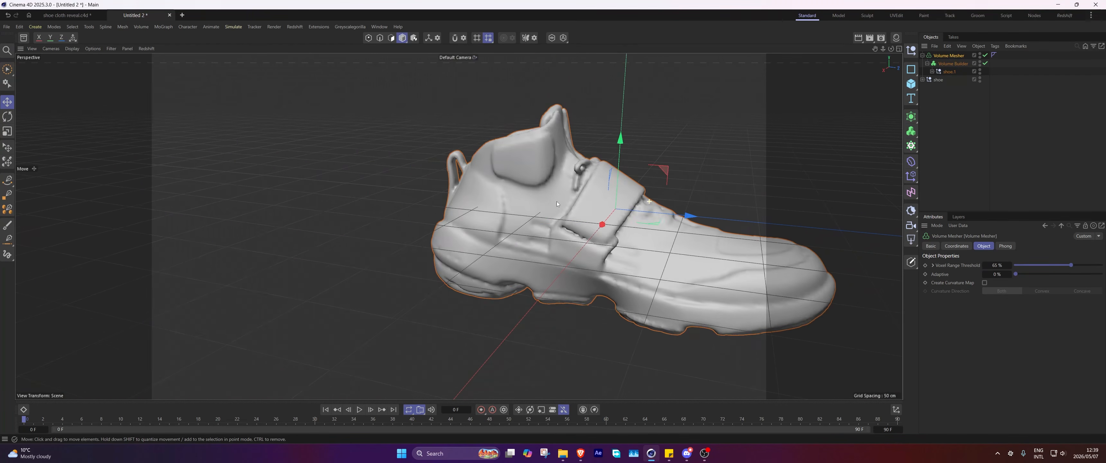
alt+middle_drag(557, 201, 490, 184)
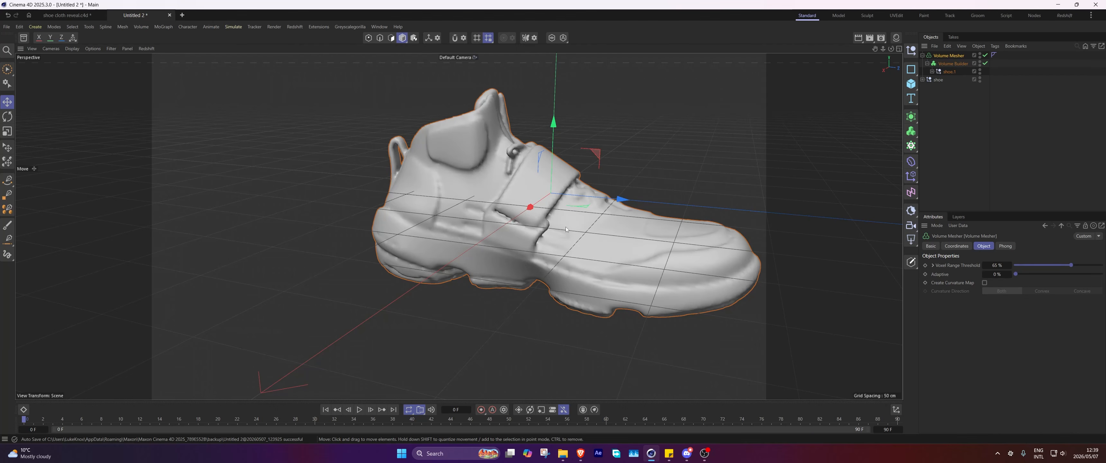
Inspect the volume mesh with polygon lines displayed, and return to plain shading.
key(n)
key(b)
scroll(589, 239, up, 6)
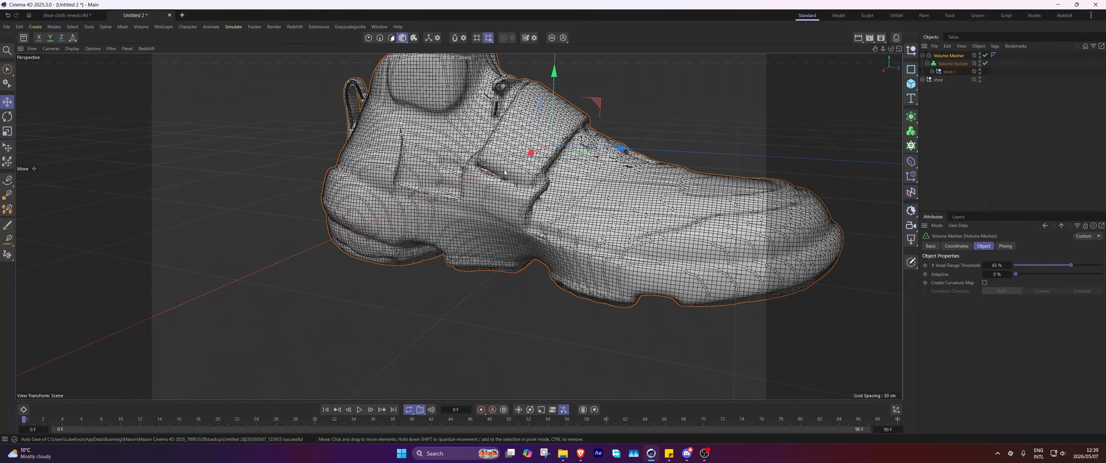
key(n)
key(a)
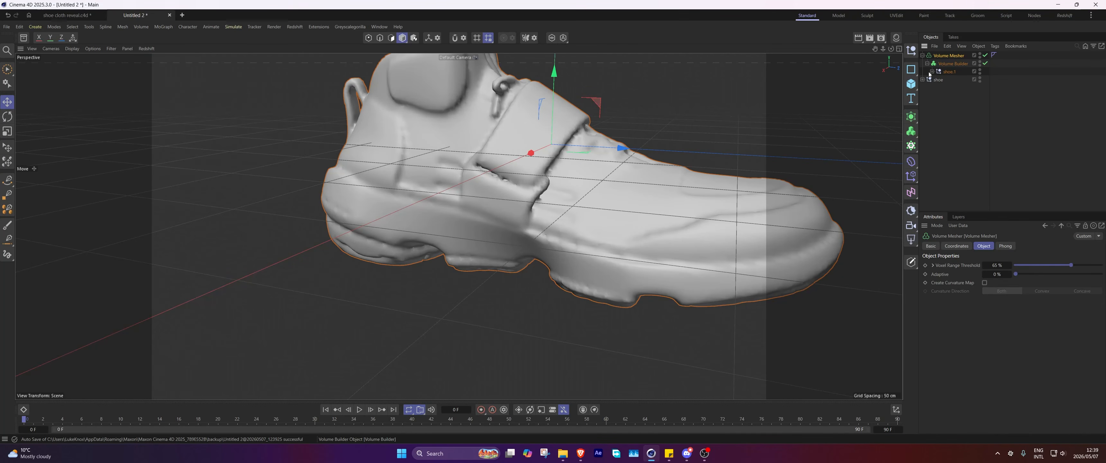
Place the Volume Mesher inside a Remesh generator and inspect the resulting topology with polygon lines displayed.
click(911, 116)
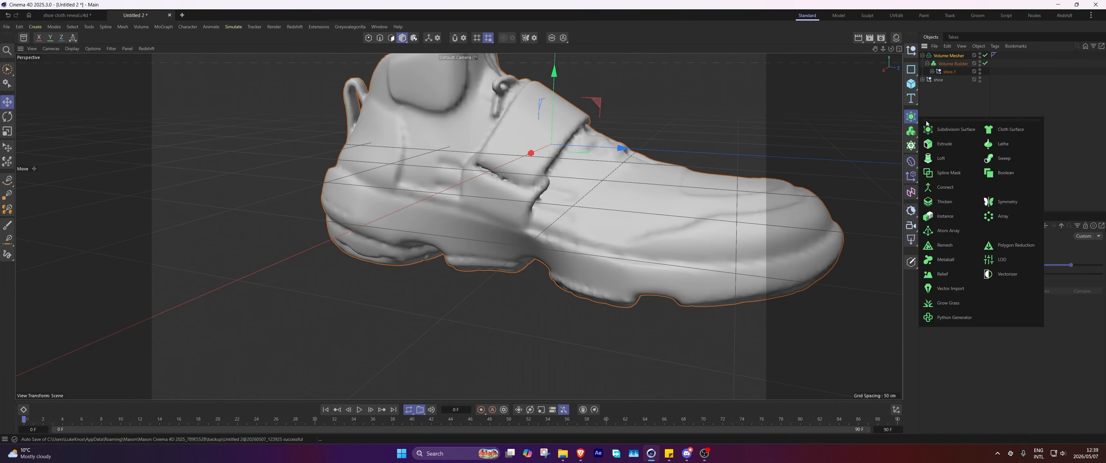
alt+click(943, 249)
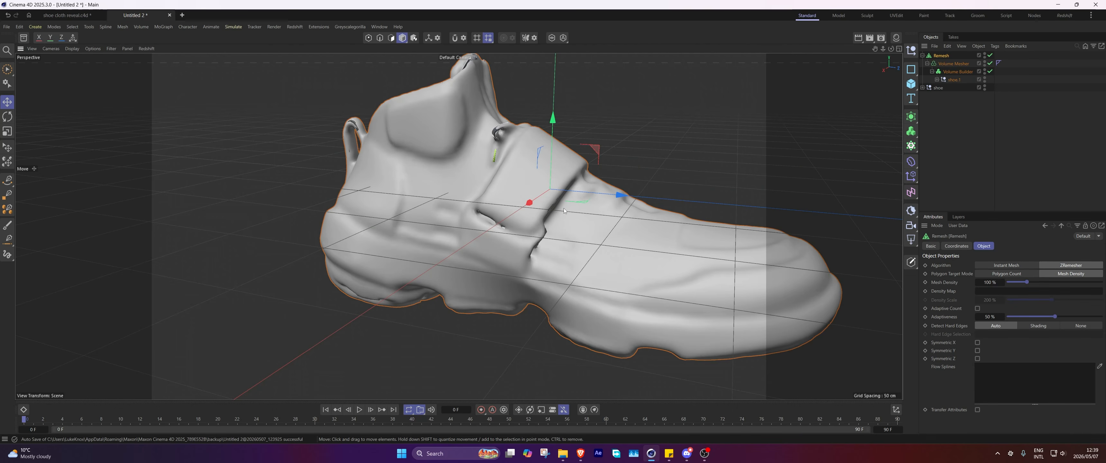
key(n)
key(b)
mouse_move(453, 116)
alt+mouse_down()
mouse_move(579, 131)
mouse_move(588, 165)
mouse_move(413, 110)
alt+mouse_up()
scroll(414, 109, up, 5)
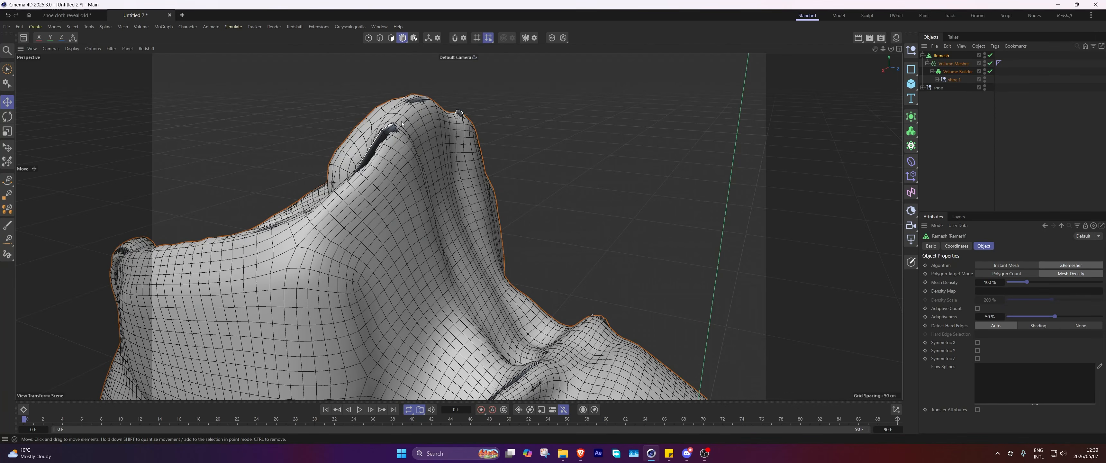
scroll(439, 147, down, 5)
alt+drag(423, 207, 457, 195)
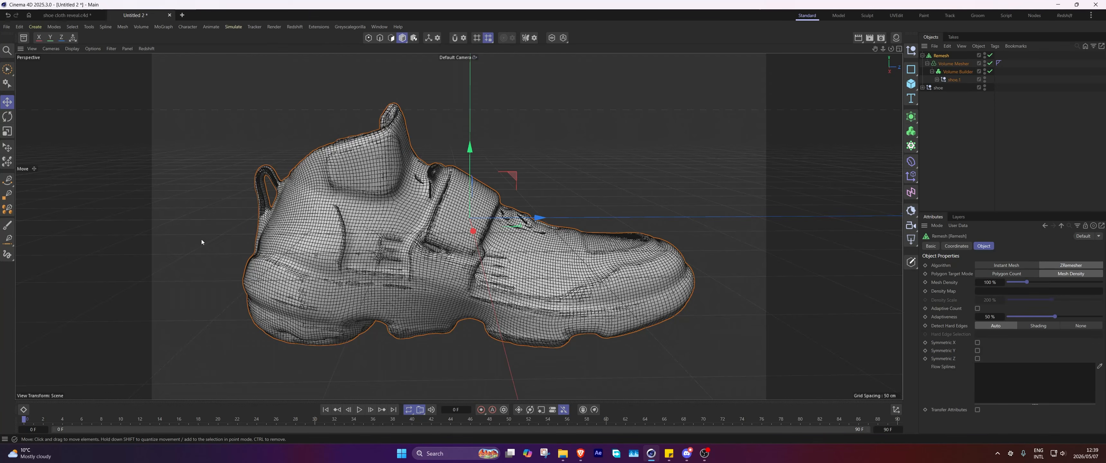
Convert the Remesh hierarchy into a single polygon object with Connect Objects + Delete.
click(923, 56)
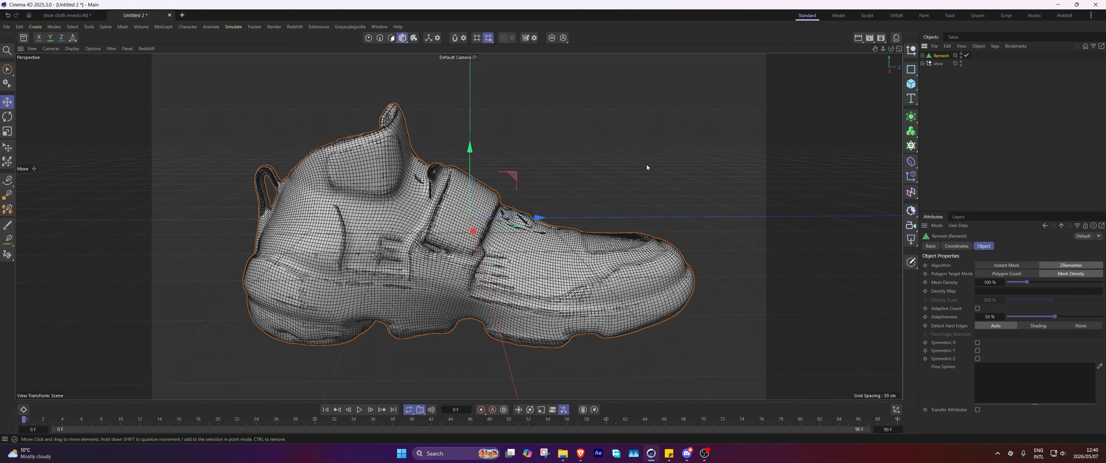
right_click(939, 60)
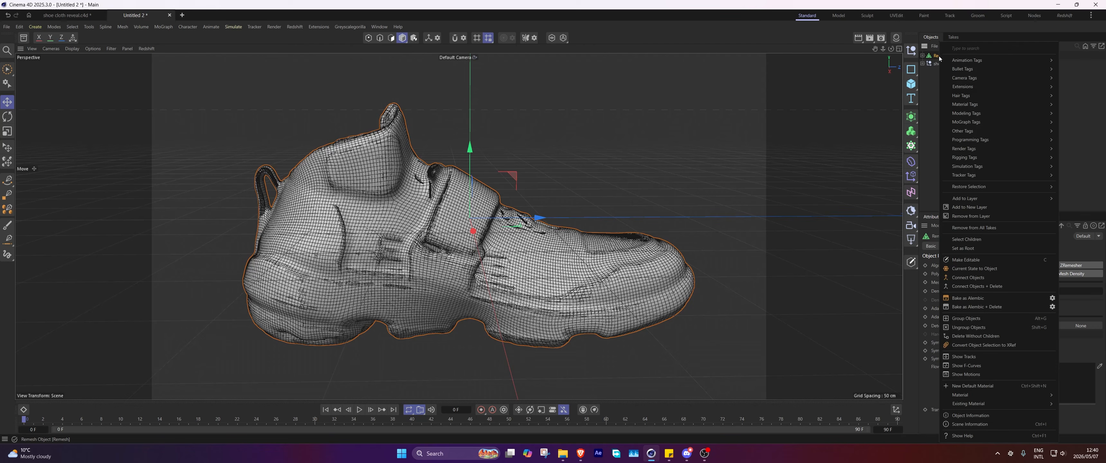
click(977, 286)
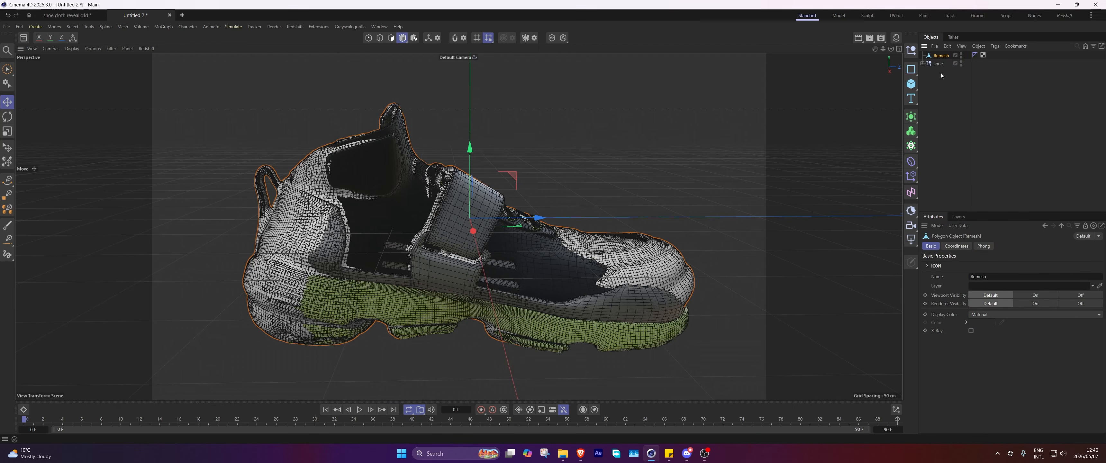
Expand the original shoe group and switch its FFD and Bend deformers off and on to refresh the deformation.
click(922, 63)
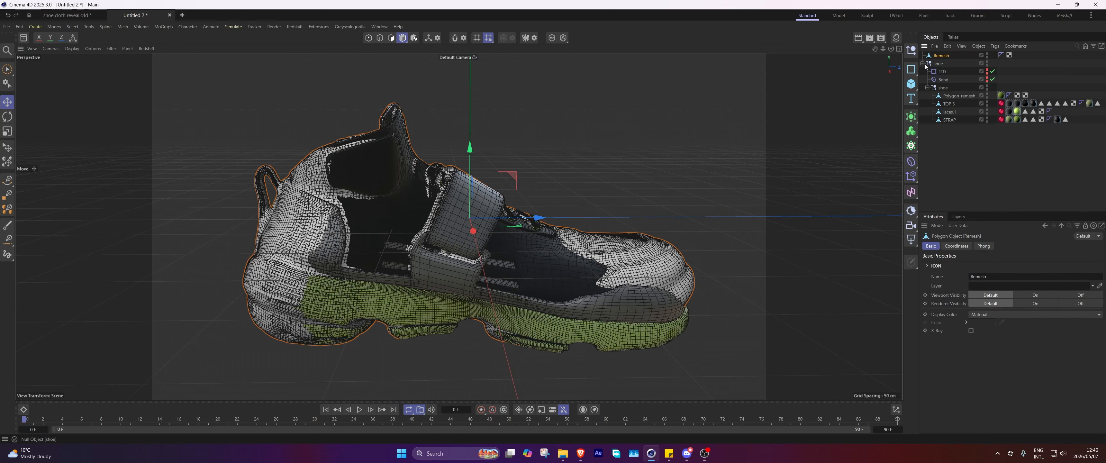
click(993, 71)
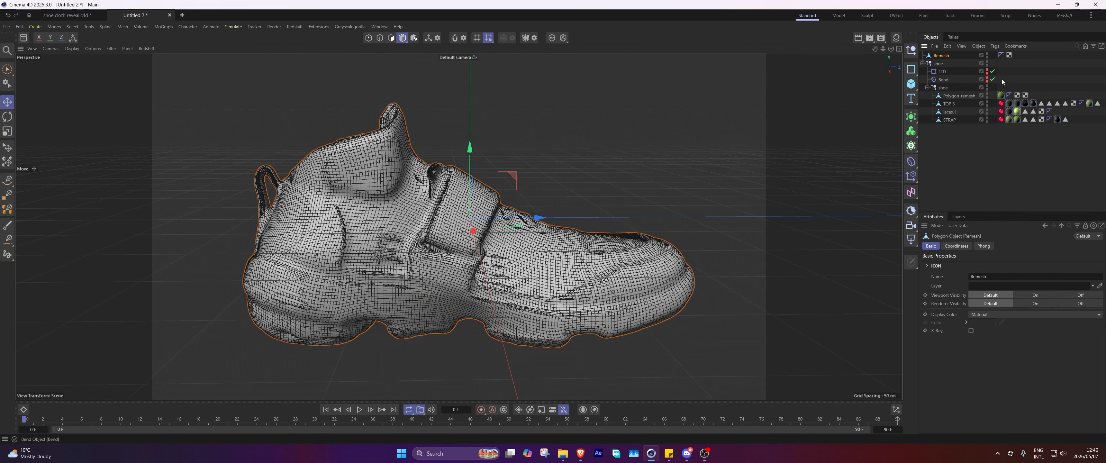
drag(993, 71, 993, 72)
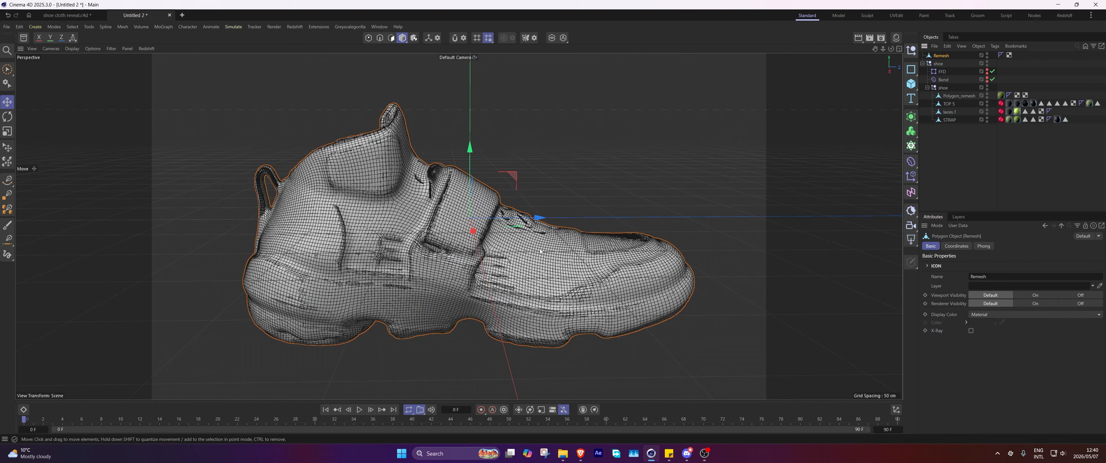
Rename the converted Remesh polygon object as collider.
double_click(942, 55)
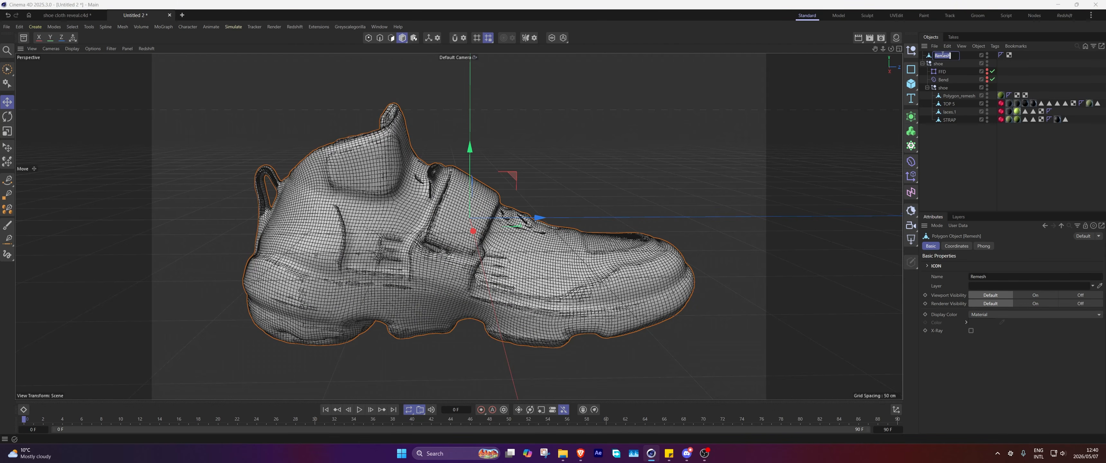
click(1040, 63)
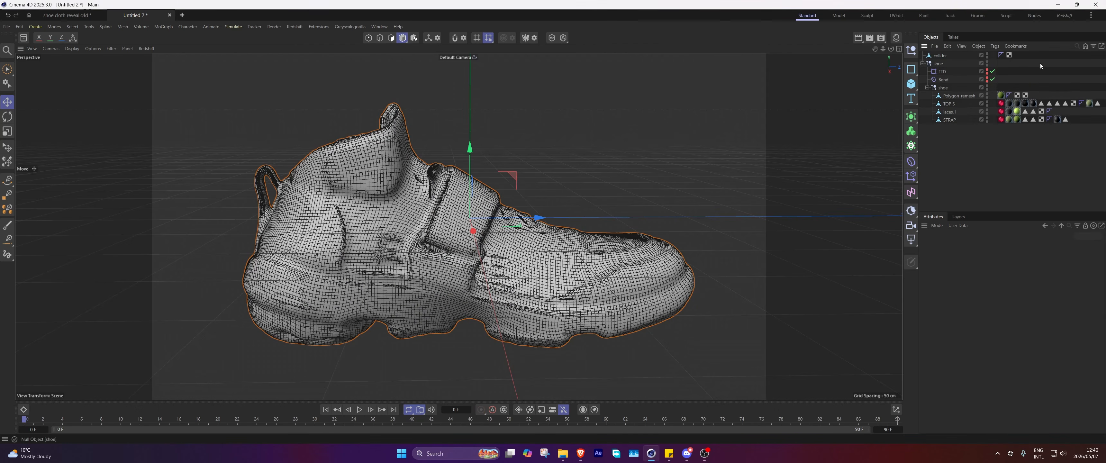
Duplicate the collapsed shoe group and hide the collider object in the viewport.
click(922, 64)
click(938, 64)
ctrl+drag(938, 64, 936, 60)
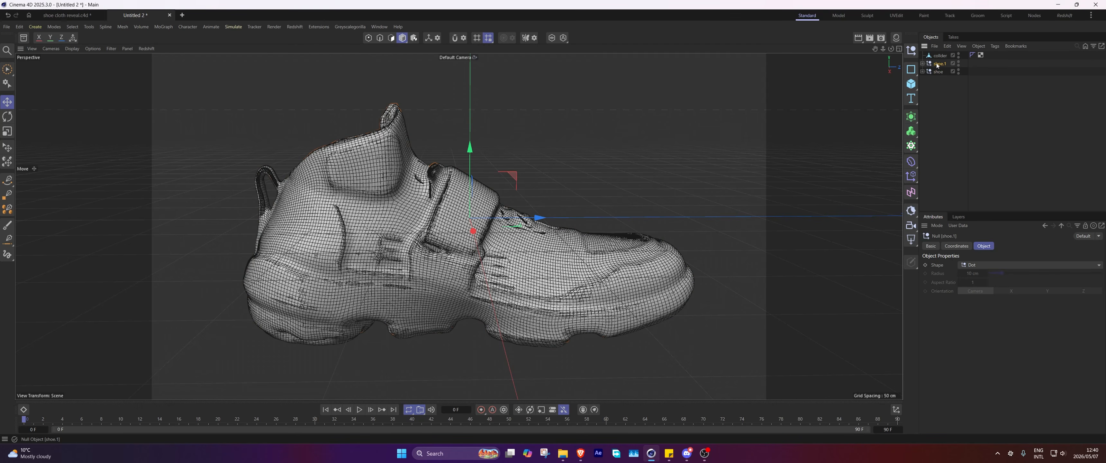
click(958, 56)
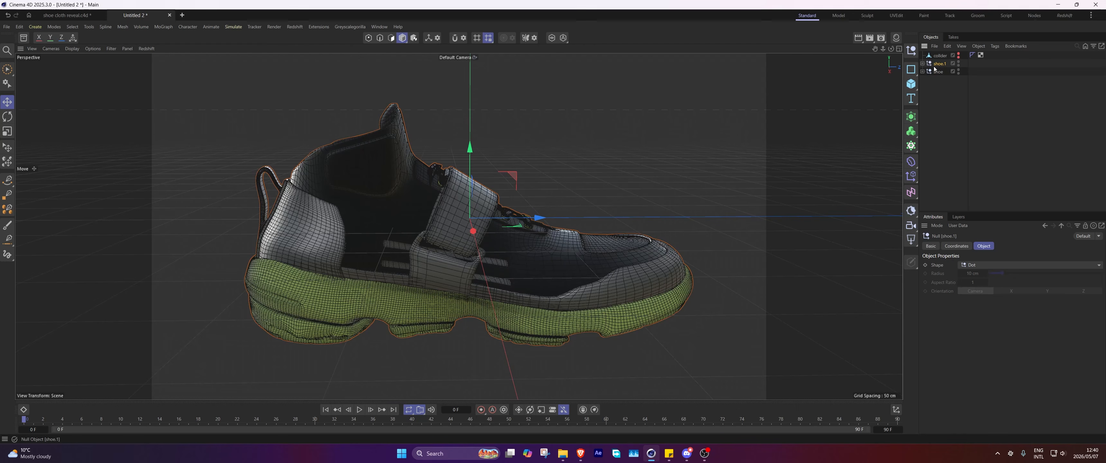
Nest the duplicated shoe group in a Volume Builder and a Volume Mesher, with the voxel size set to 2 cm.
click(911, 134)
alt+click(948, 144)
click(911, 132)
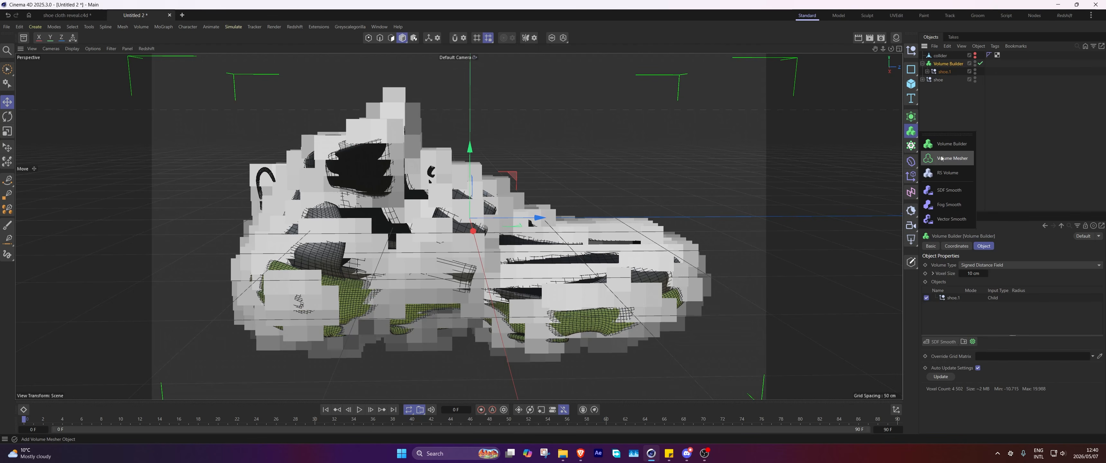
alt+click(941, 159)
click(953, 72)
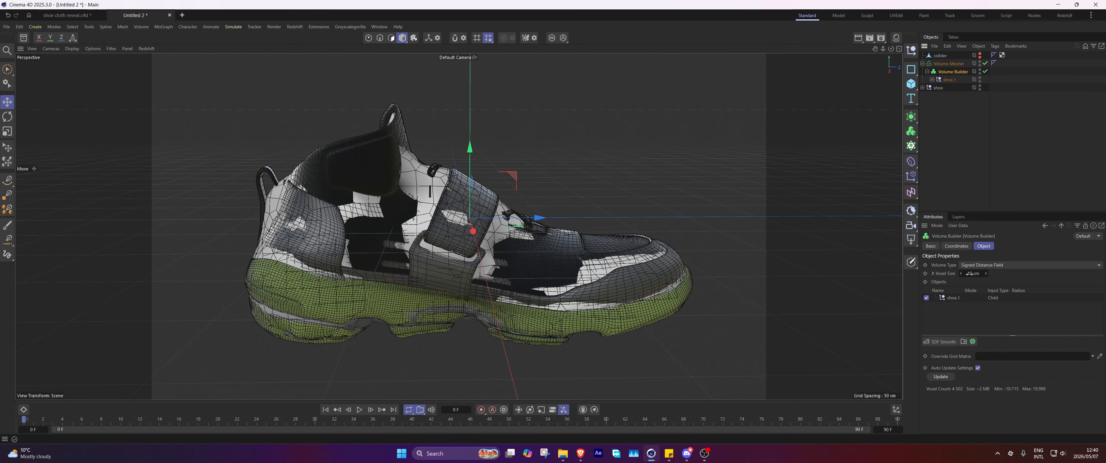
text(2)
click(955, 119)
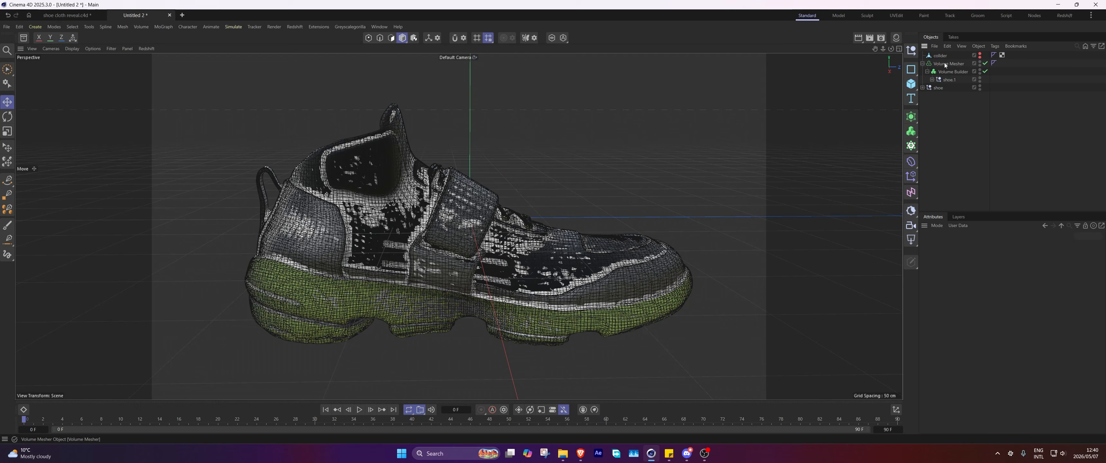
Try a voxel range threshold of 80% on the Volume Mesher, and settle on 85%.
click(946, 63)
click(994, 265)
text(80)
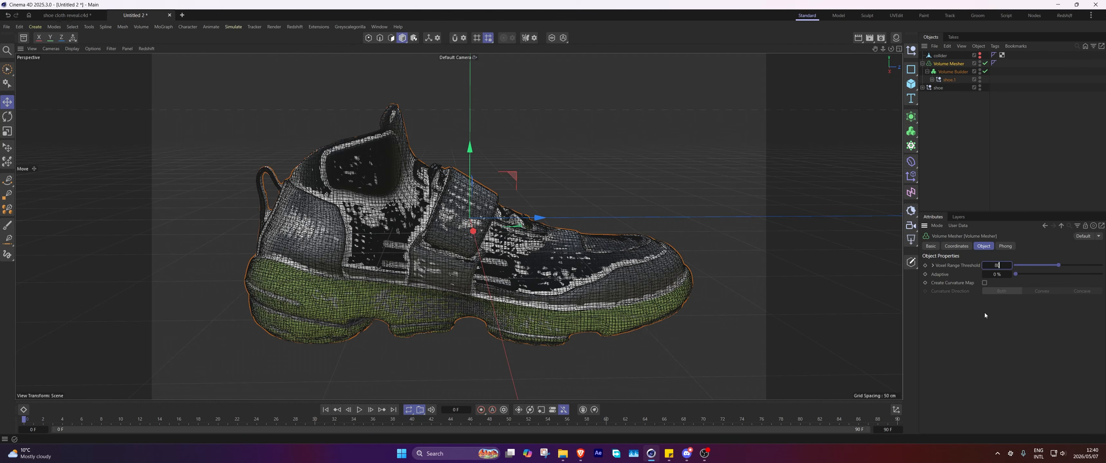
key(Return)
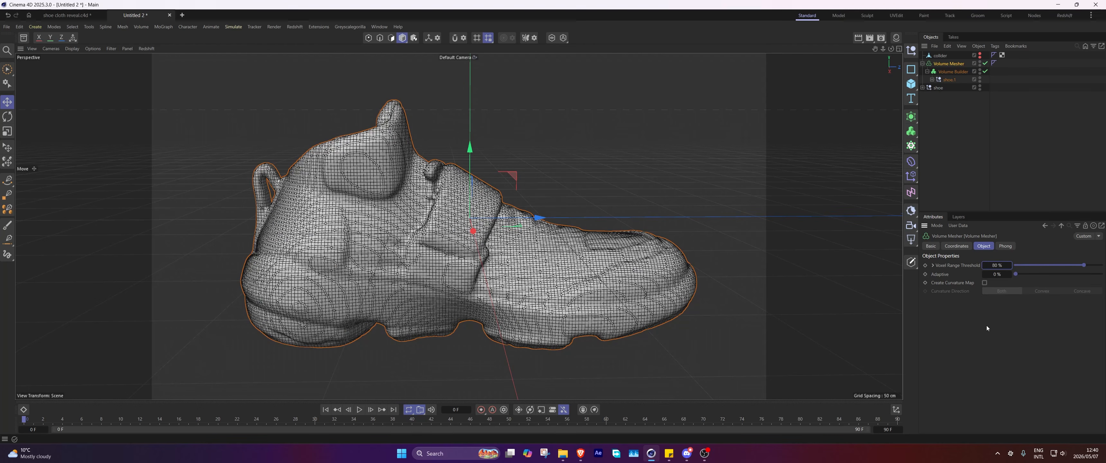
click(994, 266)
text(85)
key(Return)
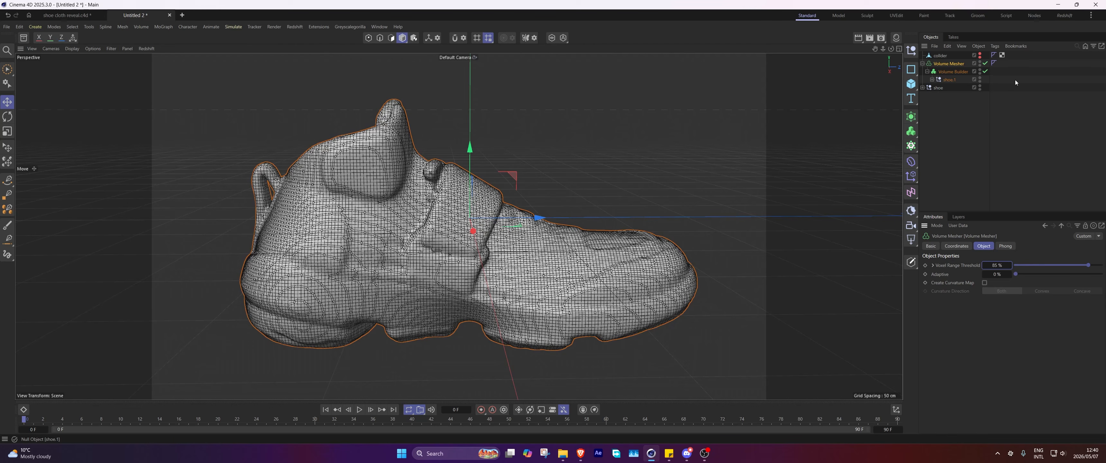
Place the new Volume Mesher inside a Remesh generator, rename the generator as cloth and collapse its hierarchy.
click(914, 119)
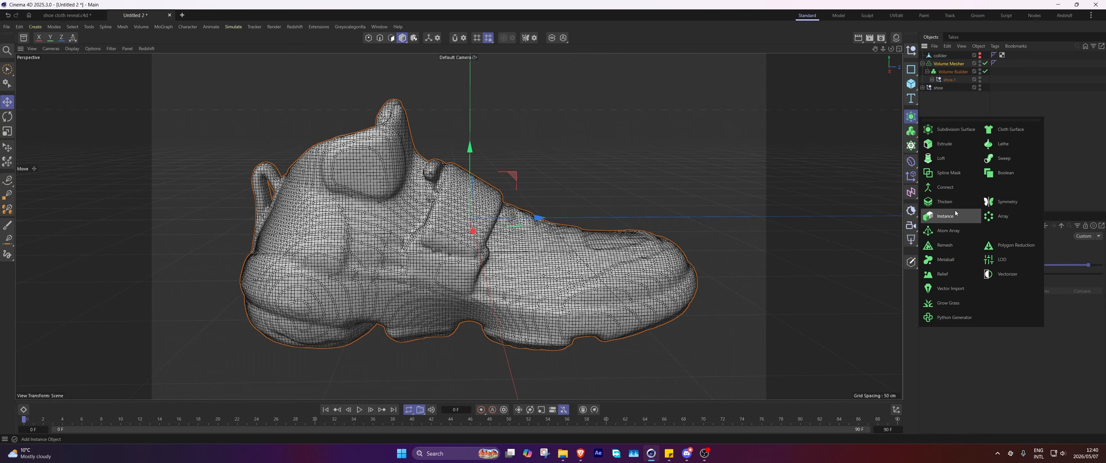
click(944, 244)
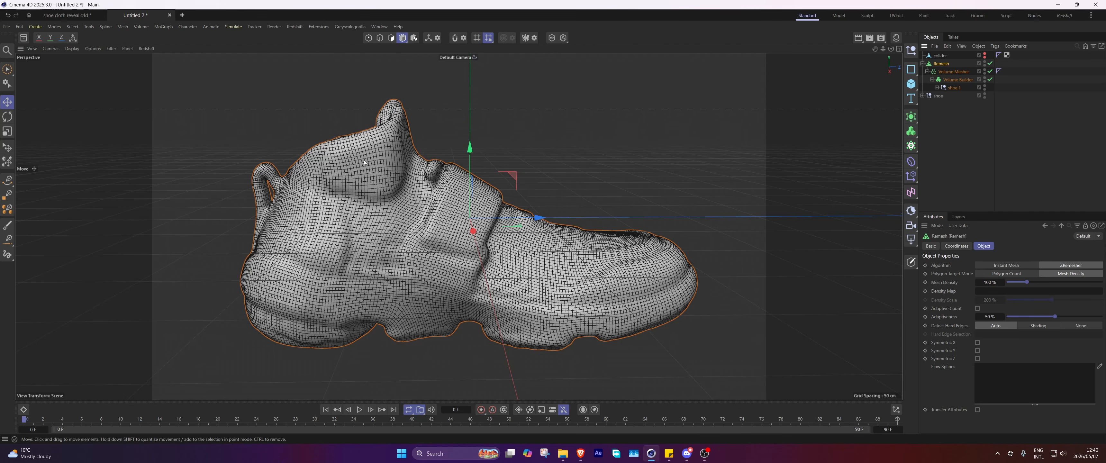
alt+drag(364, 160, 343, 175)
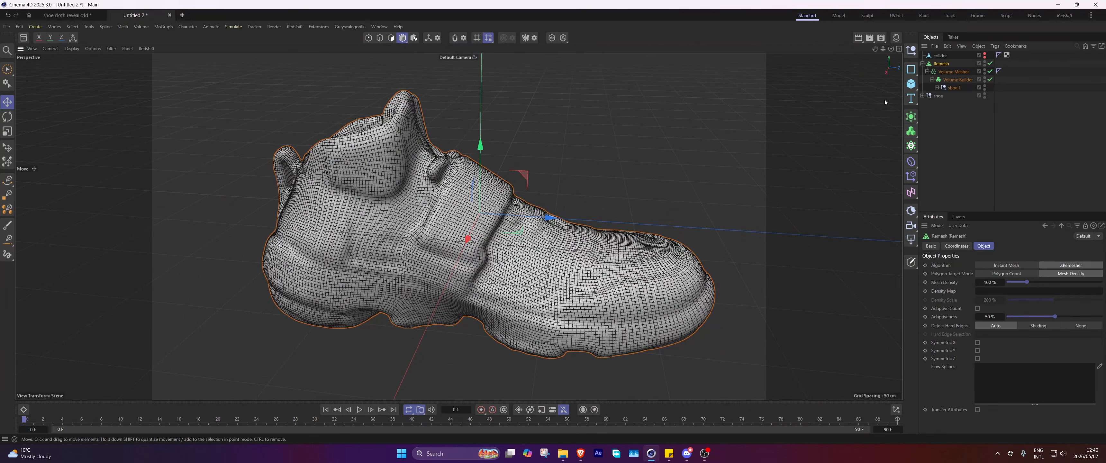
double_click(938, 63)
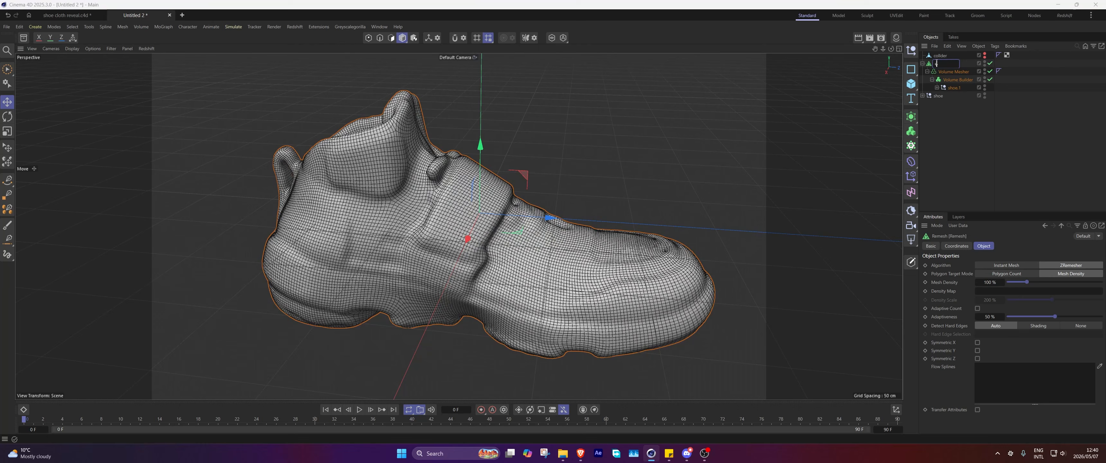
click(920, 69)
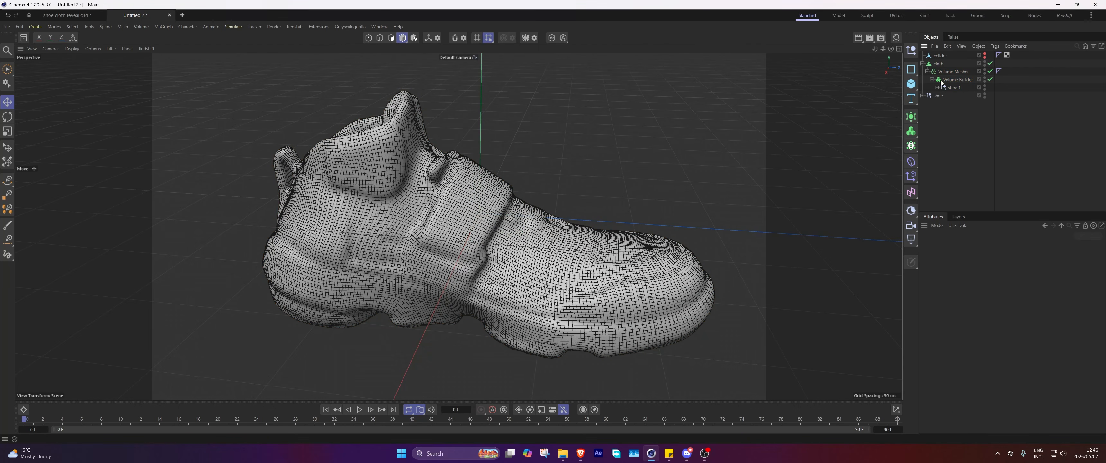
click(922, 64)
Add a Cloth simulation tag to the cloth object.
right_click(938, 64)
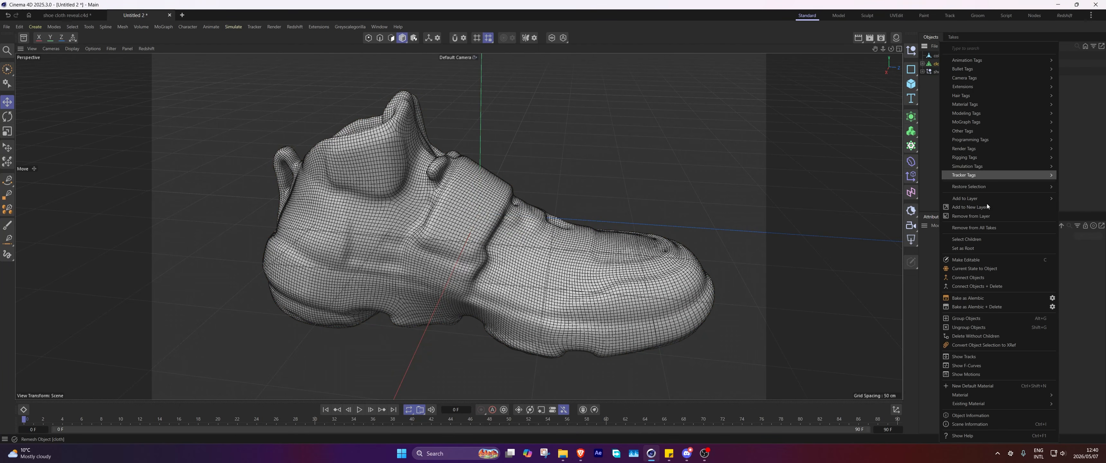
click(932, 121)
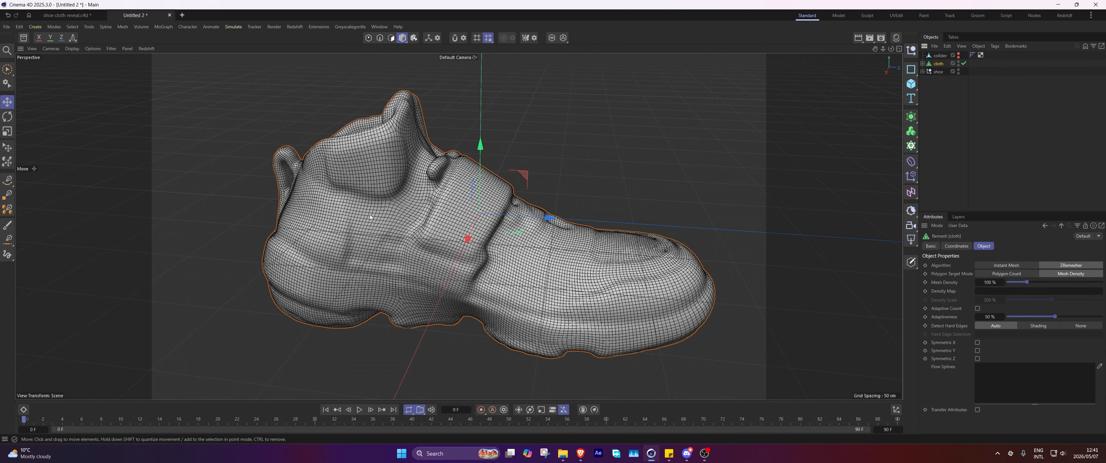
right_click(938, 64)
mouse_move(987, 167)
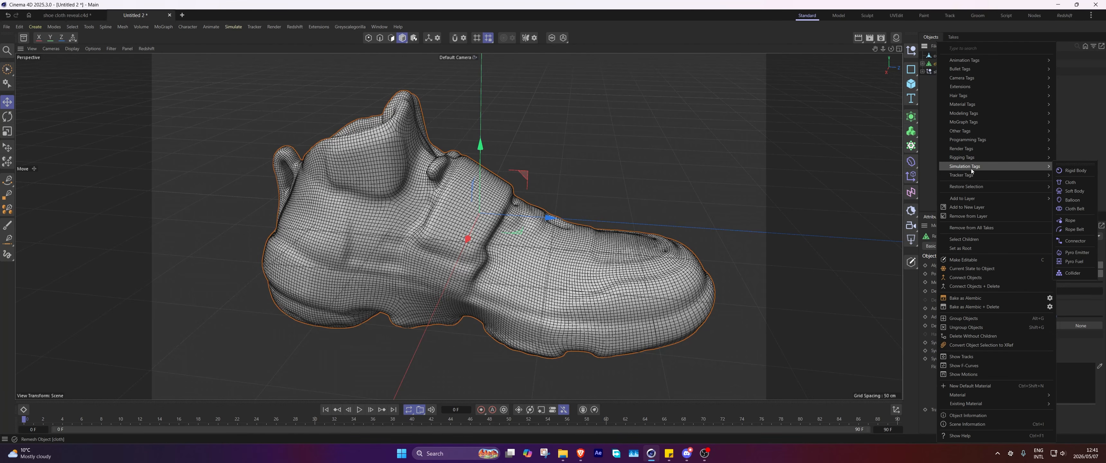
click(1069, 182)
Add a Collider simulation tag to the collider object.
click(940, 56)
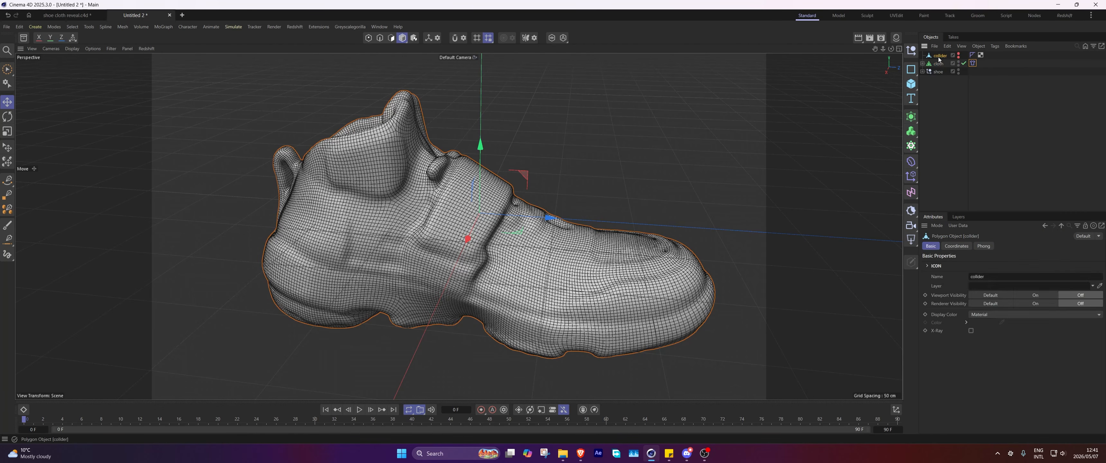
right_click(943, 58)
mouse_move(977, 170)
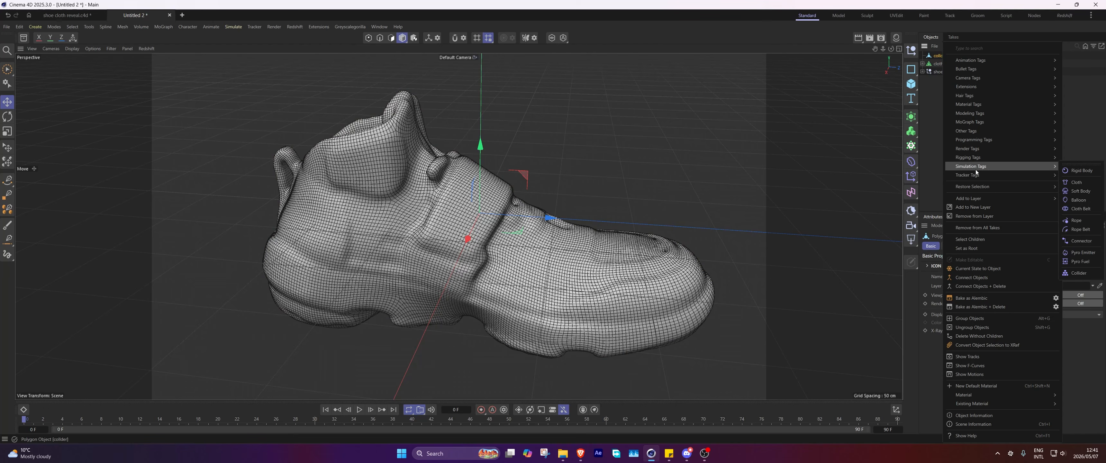
click(1079, 273)
Play the cloth simulation around the shoe, switch to shading without polygon lines, and inspect how the cloth falls.
scroll(607, 248, down, 3)
alt+drag(608, 248, 603, 219)
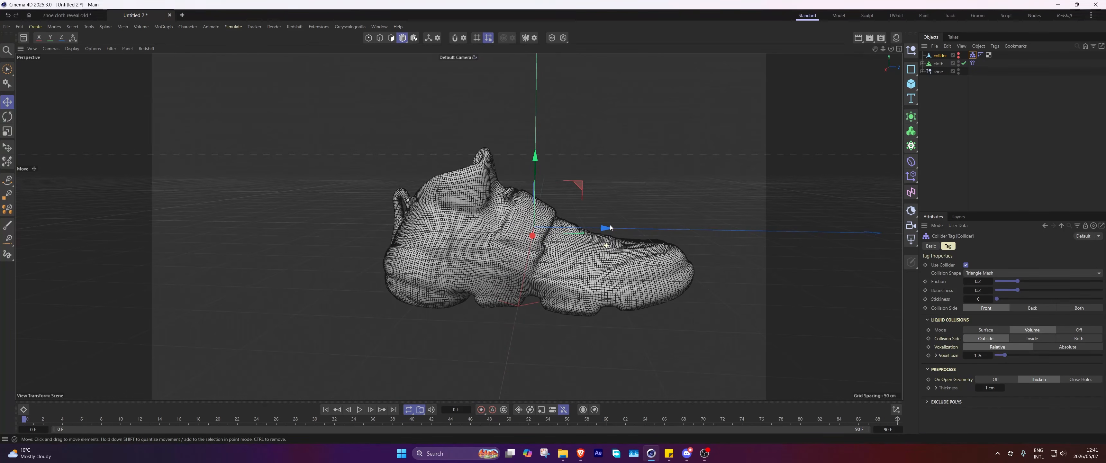
click(359, 410)
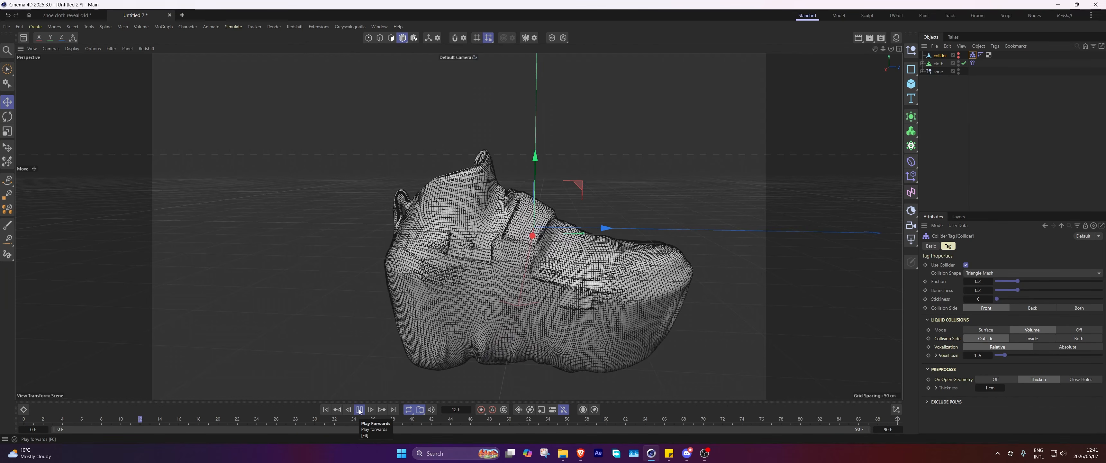
right_click(997, 146)
click(980, 142)
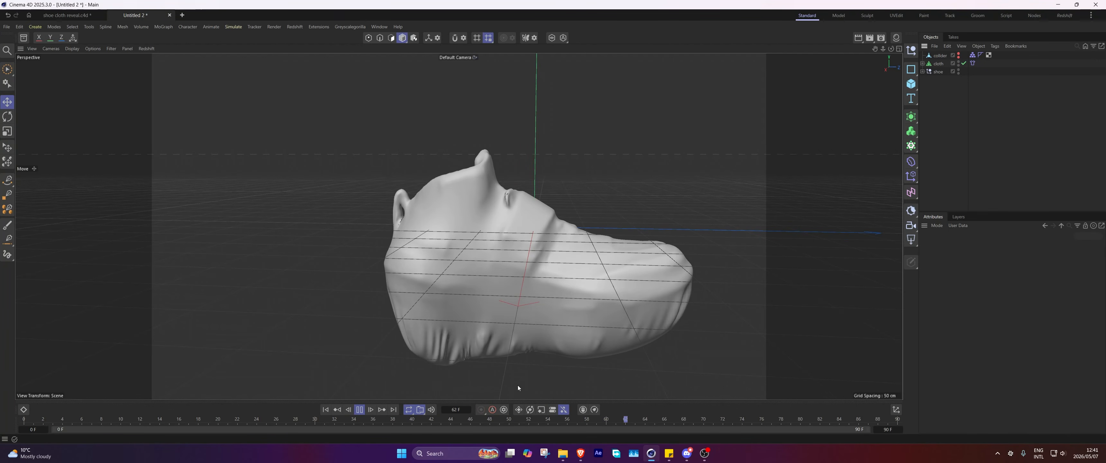
click(360, 410)
alt+drag(563, 295, 493, 226)
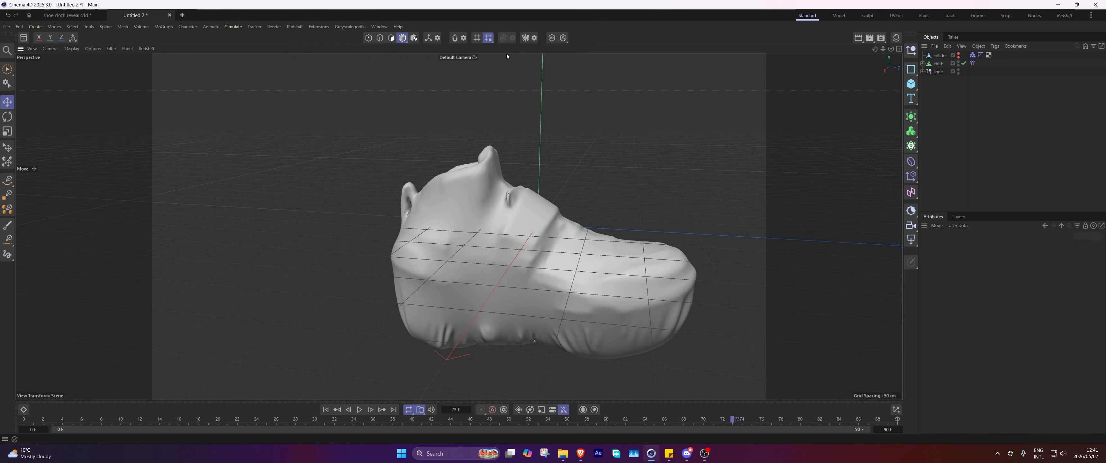
Set the scene's simulation gravity to 0 in the project settings.
click(986, 170)
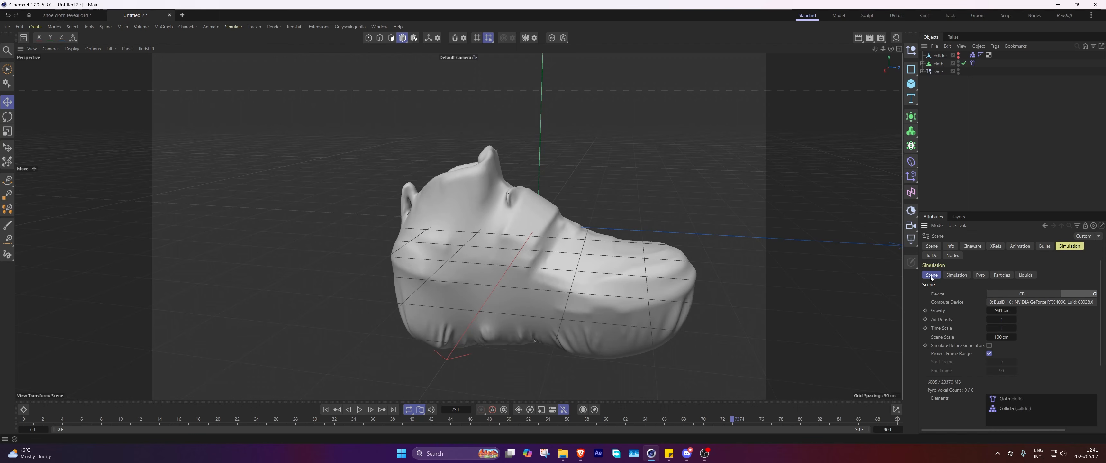
click(1001, 310)
text(0)
Set the simulation's smoothing iterations to 1 and its damping to 5%.
click(956, 275)
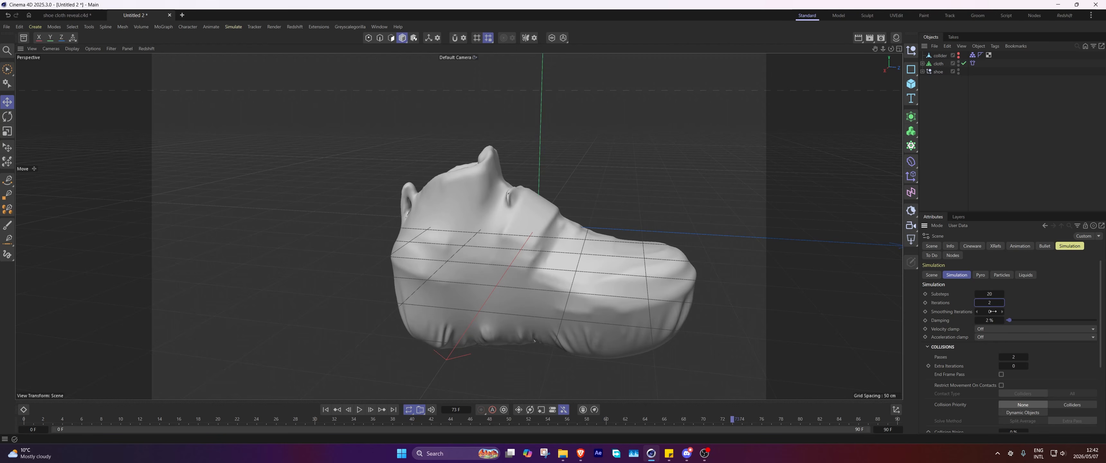
drag(992, 311, 1003, 311)
click(989, 320)
text(5)
key(Return)
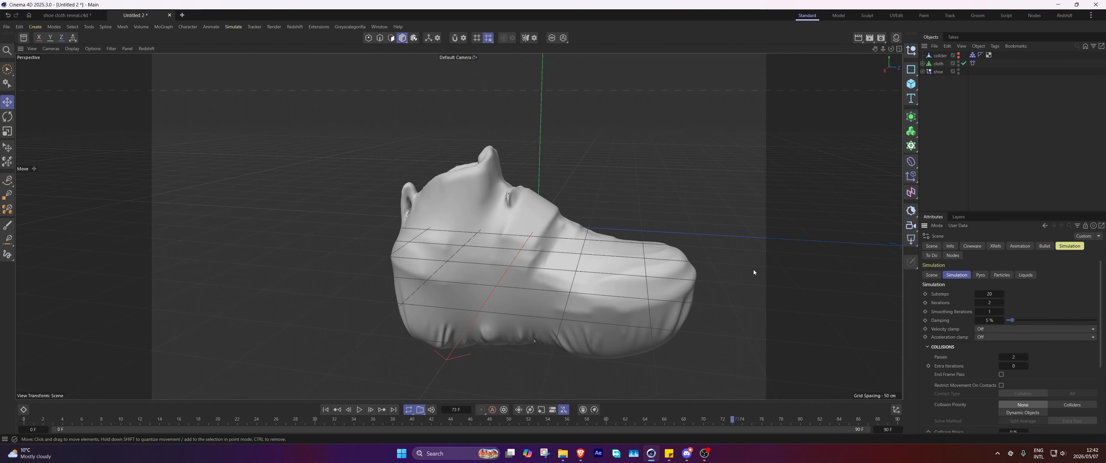
Replay the simulation from the first frame to check the cloth without gravity, and stop playback.
click(325, 409)
click(360, 409)
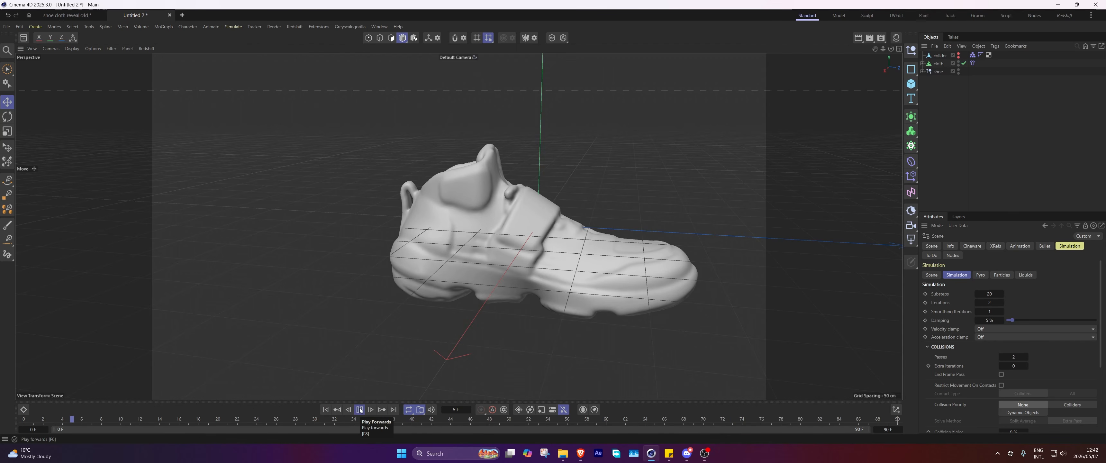
click(360, 409)
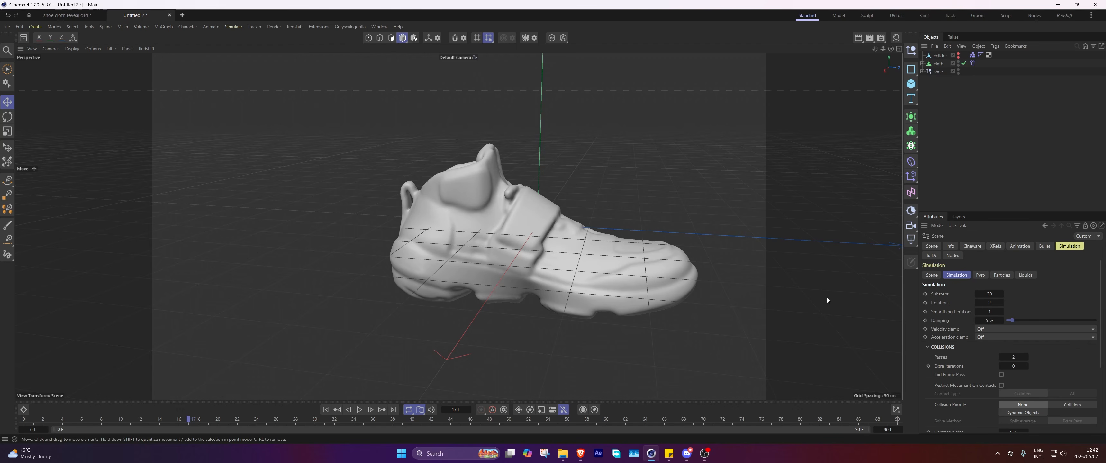
Add a Wind force, move it along the Z axis beyond the shoe's toe, and rotate it to blow toward the shoe.
click(234, 27)
mouse_move(253, 42)
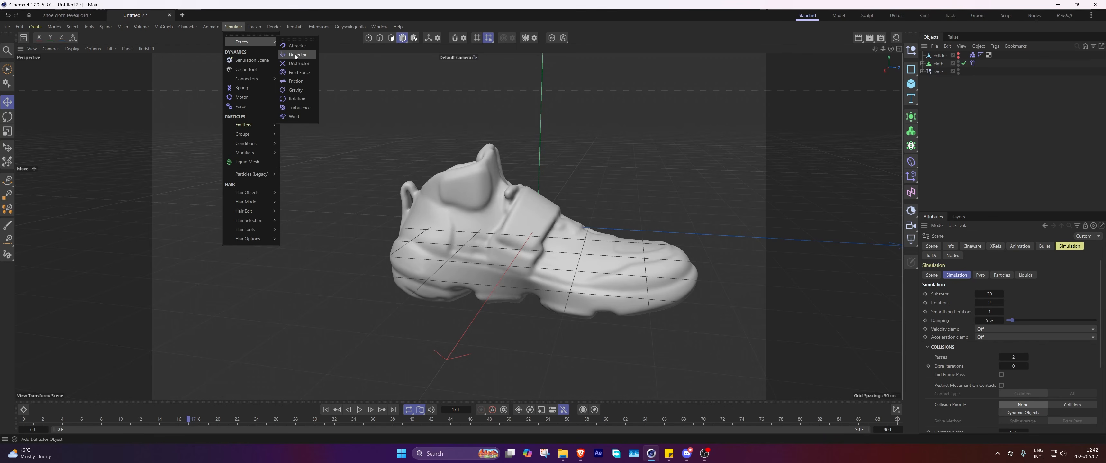
click(295, 120)
drag(583, 227, 794, 241)
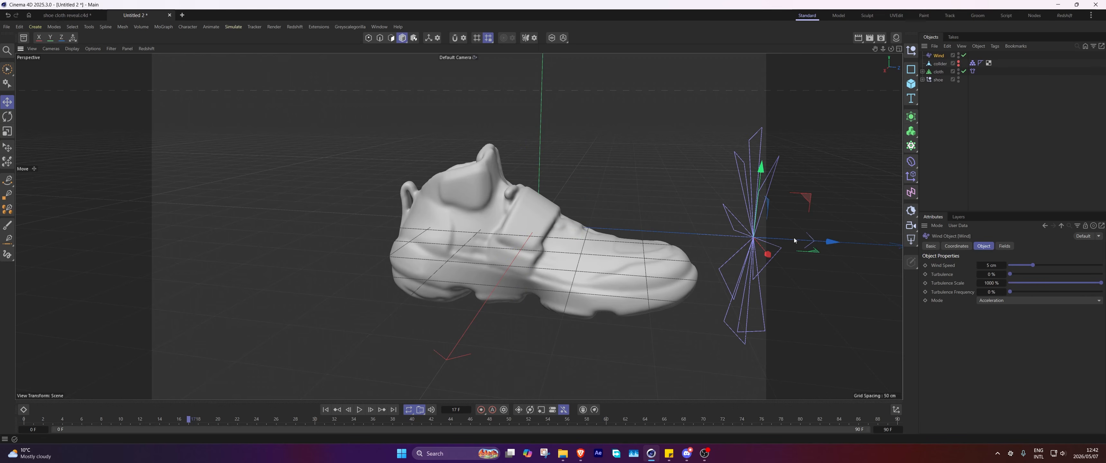
key(r)
drag(719, 210, 793, 269)
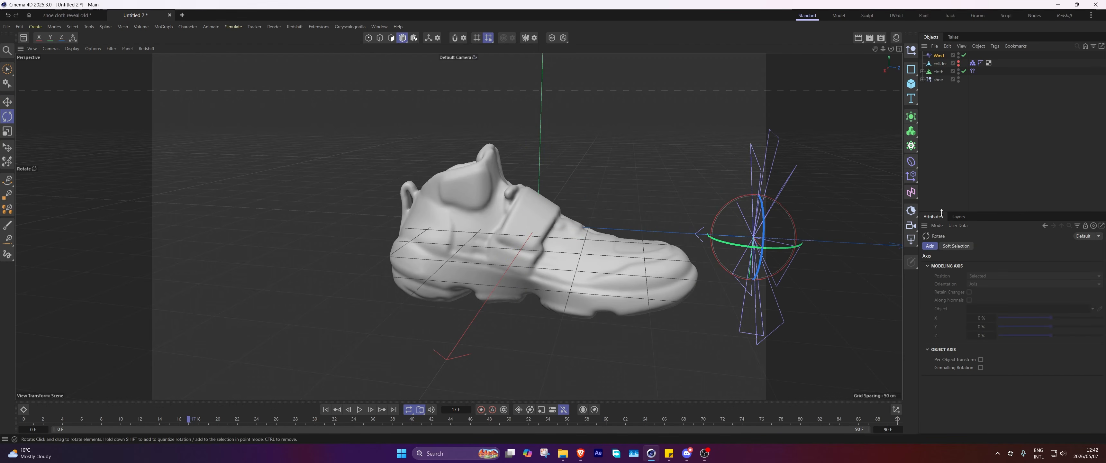
Set the Wind object's speed to 500 cm, turbulence to 10% and turbulence frequency to 5%.
click(939, 56)
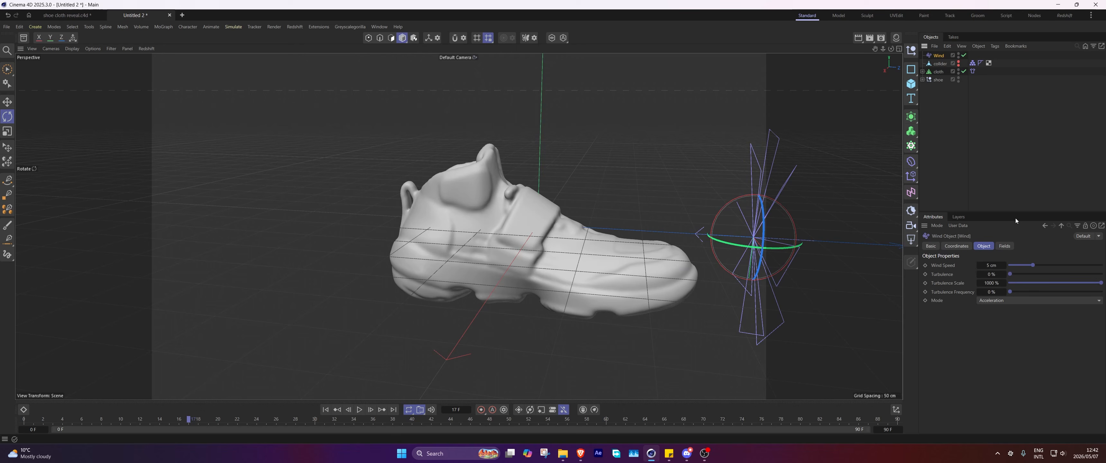
click(988, 266)
text(500)
key(Return)
text(10)
click(992, 292)
Play the simulation from frame 0 to examine how the wind pushes the cloth over the shoe.
click(326, 409)
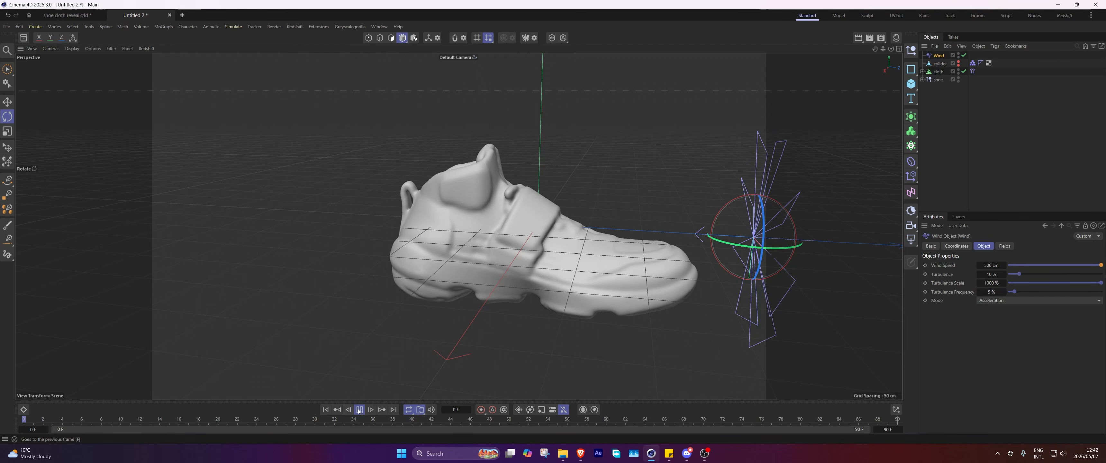
click(360, 410)
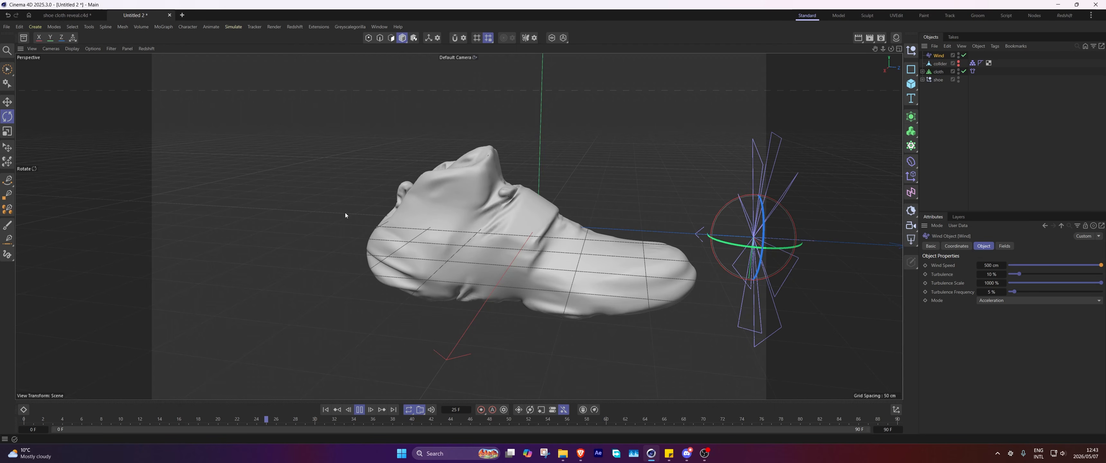
Set the cloth's Target Length to 90% in its Cloth tag, replay the simulation from the first frame and stop playback.
click(359, 410)
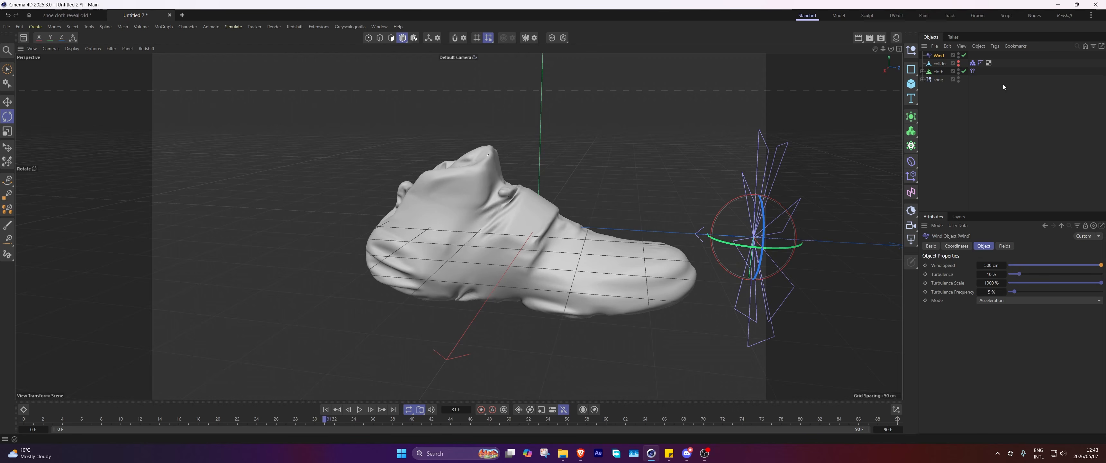
click(973, 71)
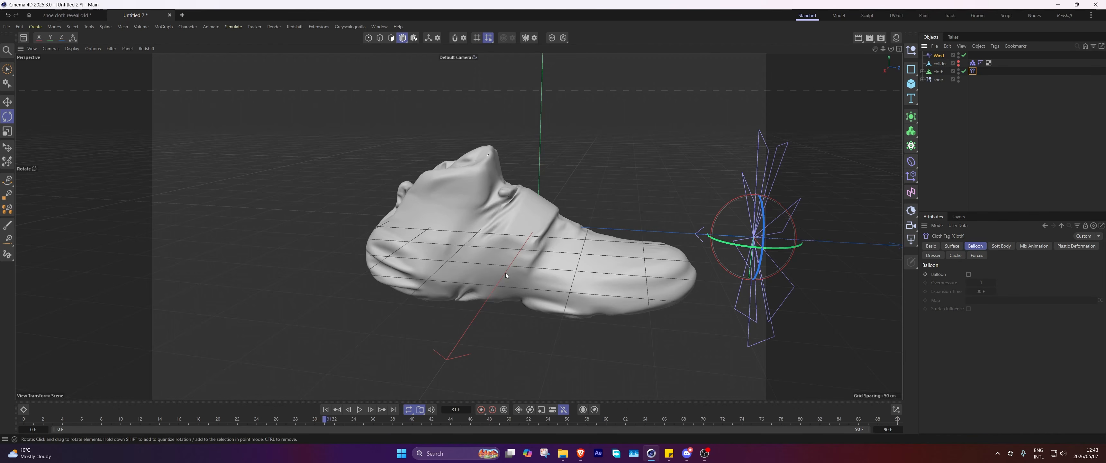
click(959, 247)
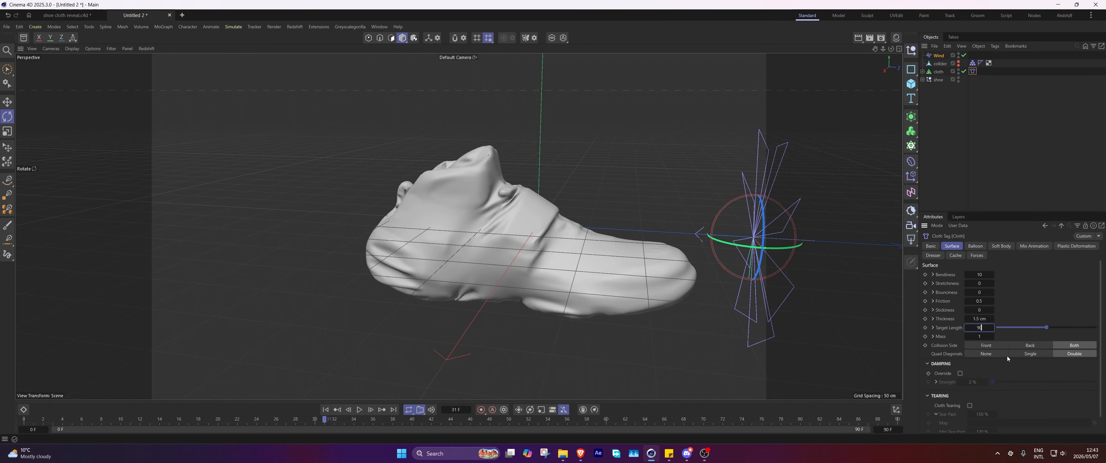
key(Return)
click(326, 409)
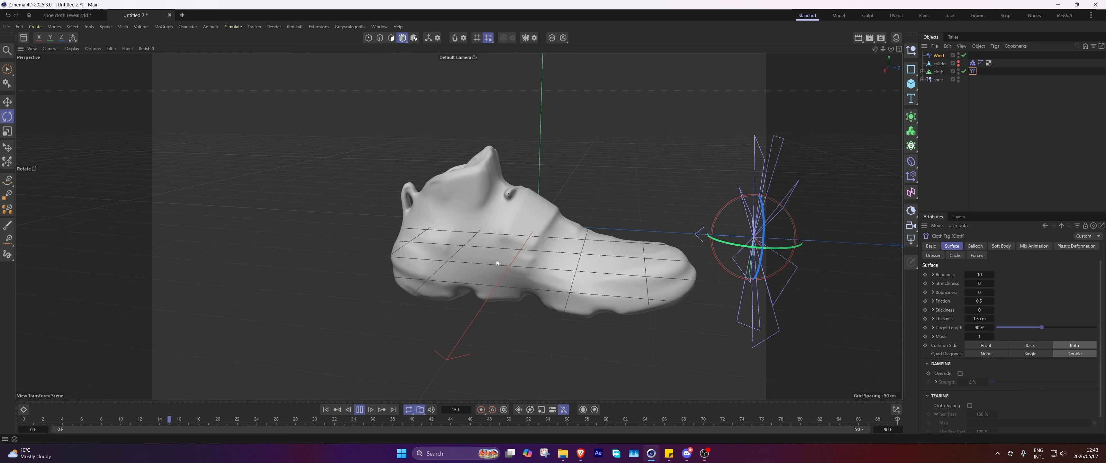
click(359, 410)
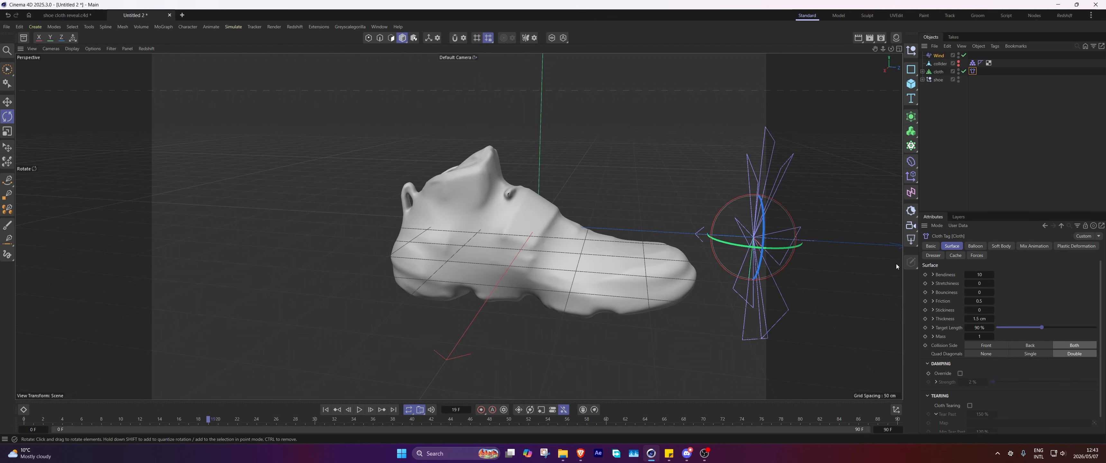
Set the cloth's Bendiness to 50, Stretchiness to 10 and Target Length to 100%, then replay the simulation and stop it.
click(981, 275)
text(50)
key(Tab)
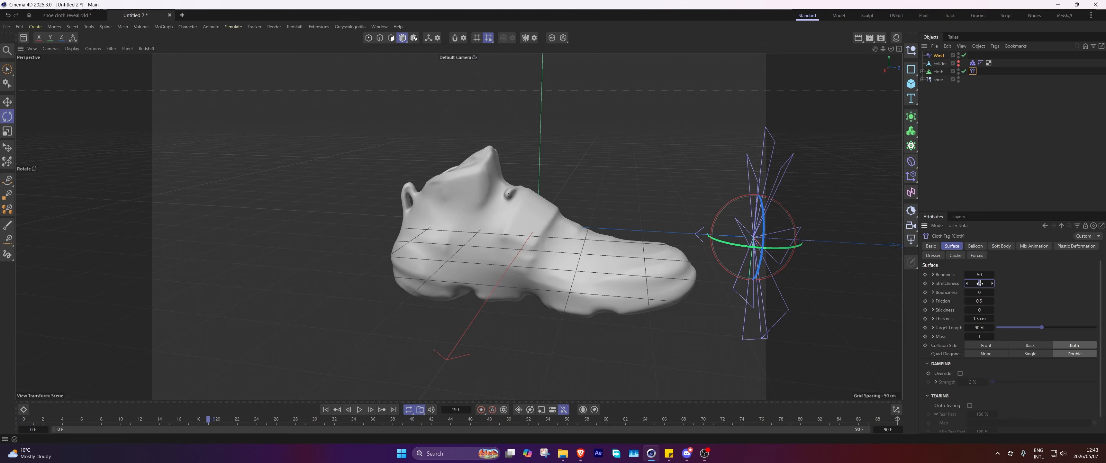
text(10)
click(979, 327)
click(331, 411)
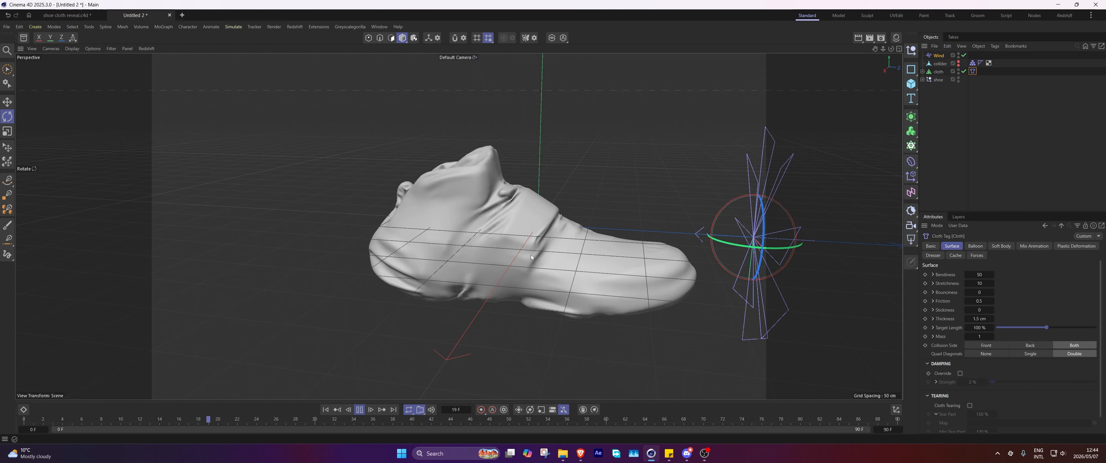
click(359, 410)
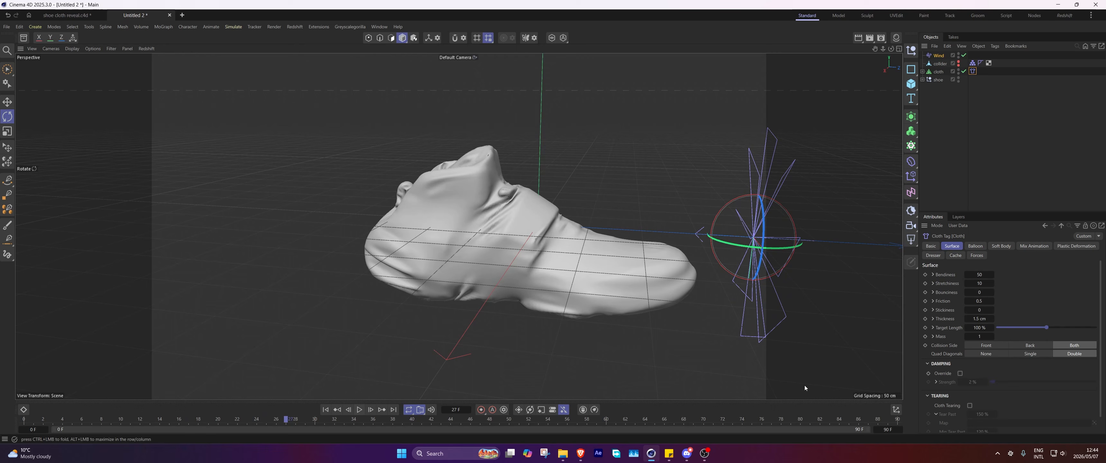
Add a Vertex Map tag to the cloth object.
click(938, 73)
right_click(938, 74)
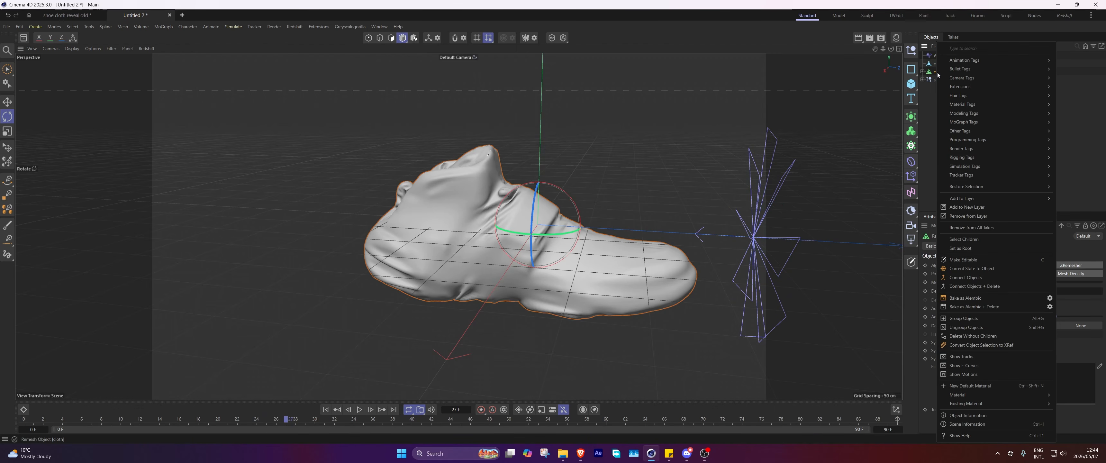
text(vert)
mouse_move(1000, 66)
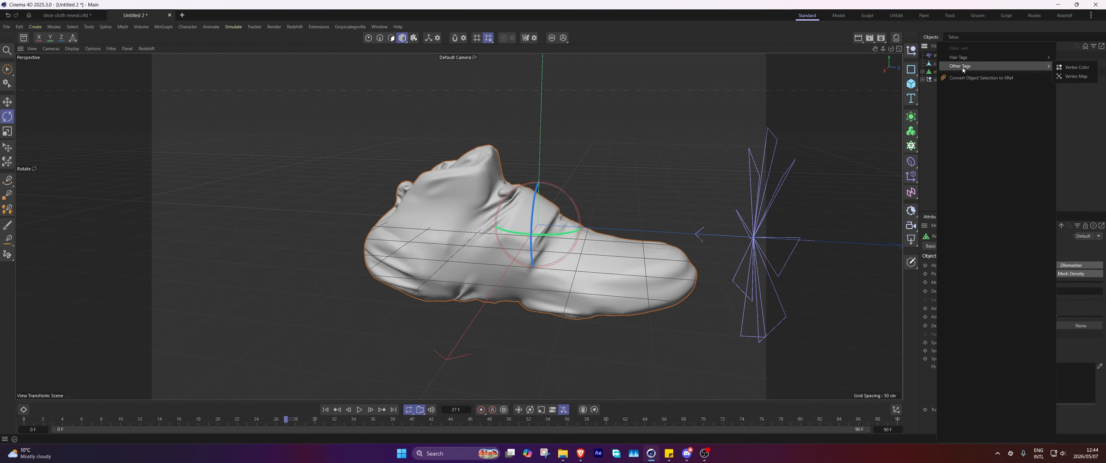
click(1076, 76)
click(963, 132)
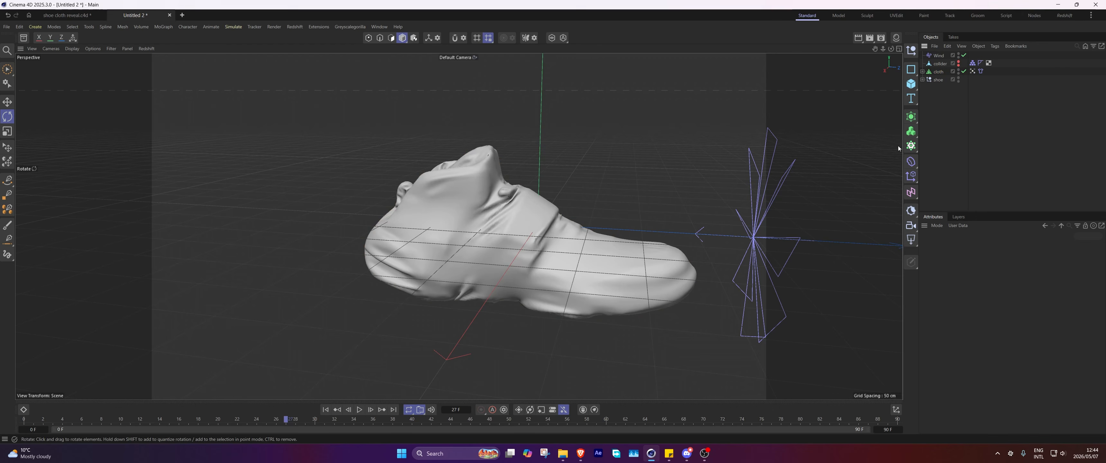
Enable Cloth Tearing in the surface settings of the cloth's Cloth tag.
click(981, 71)
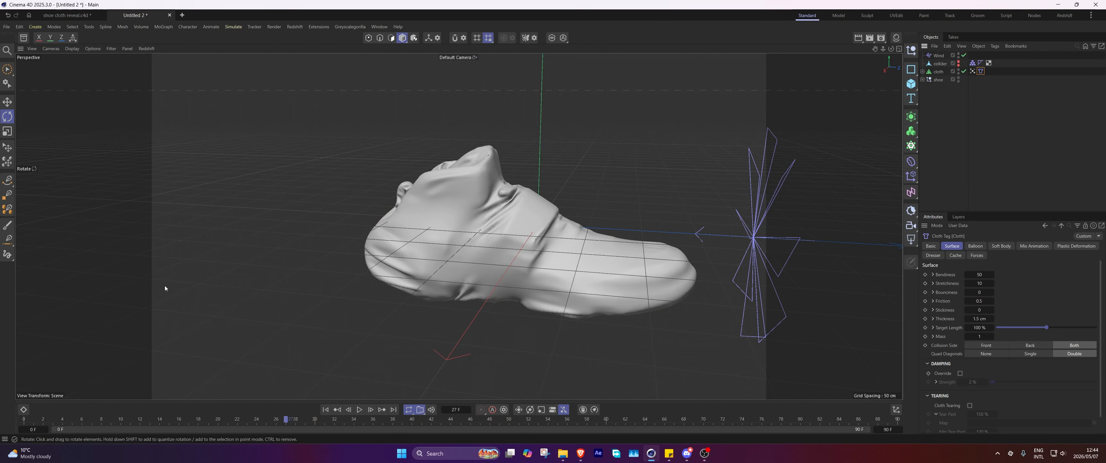
click(937, 396)
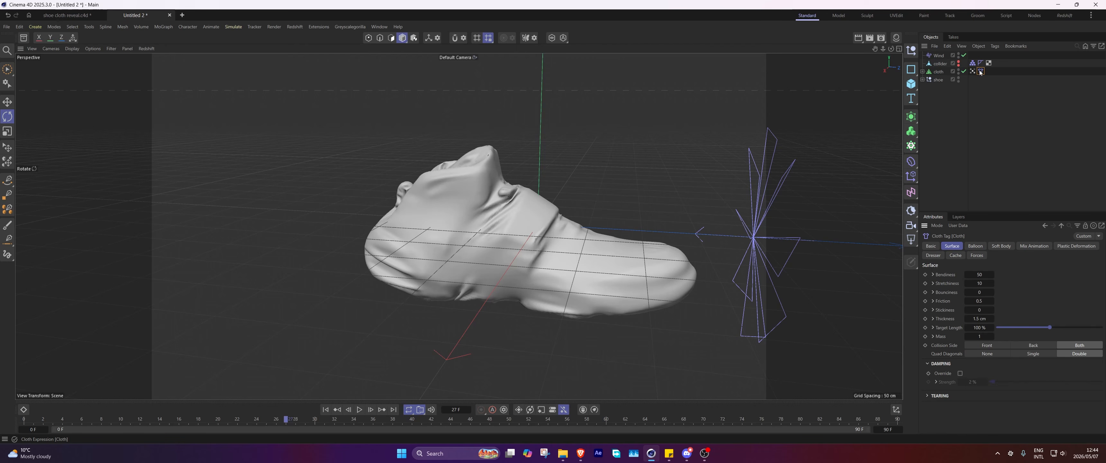
click(935, 396)
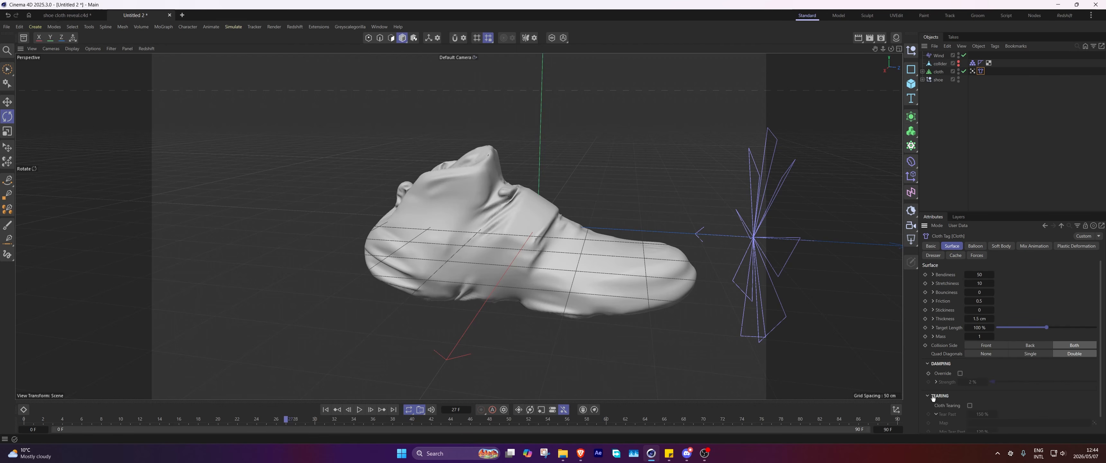
scroll(960, 385, down, 1)
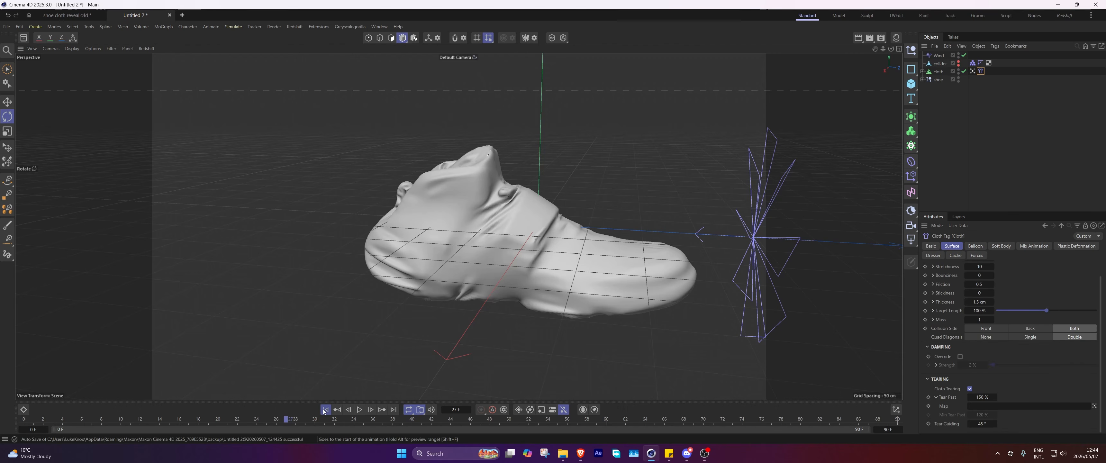
Play the simulation from the first frame and examine the cloth for tears from below and above.
click(325, 409)
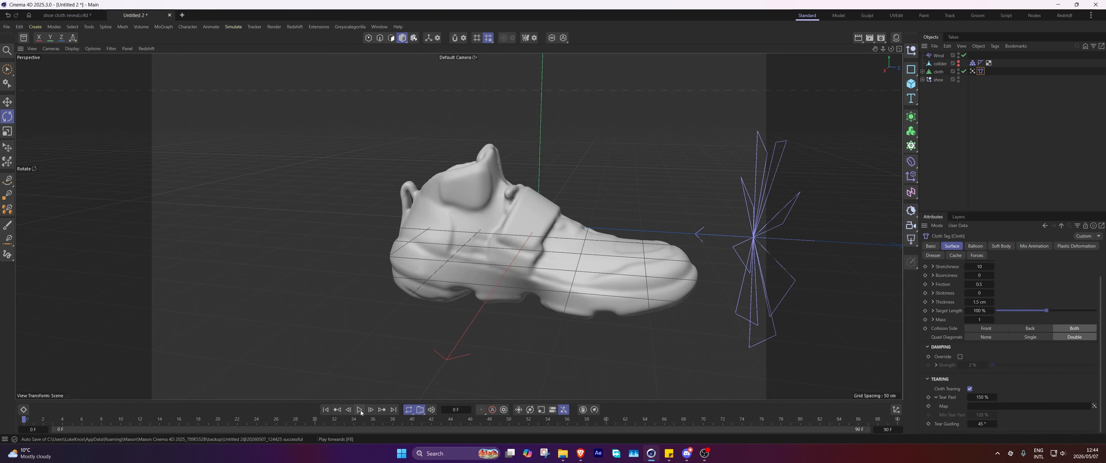
click(360, 410)
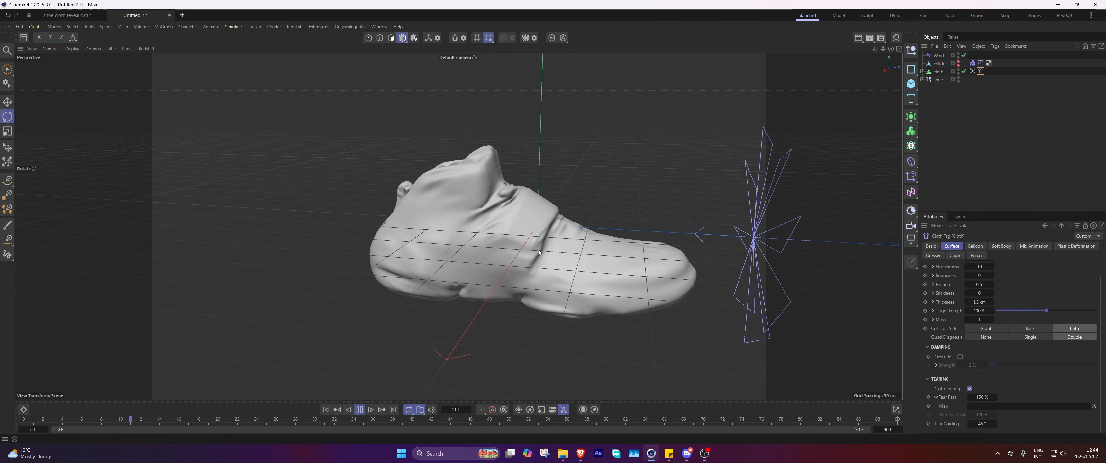
alt+drag(528, 214, 539, 169)
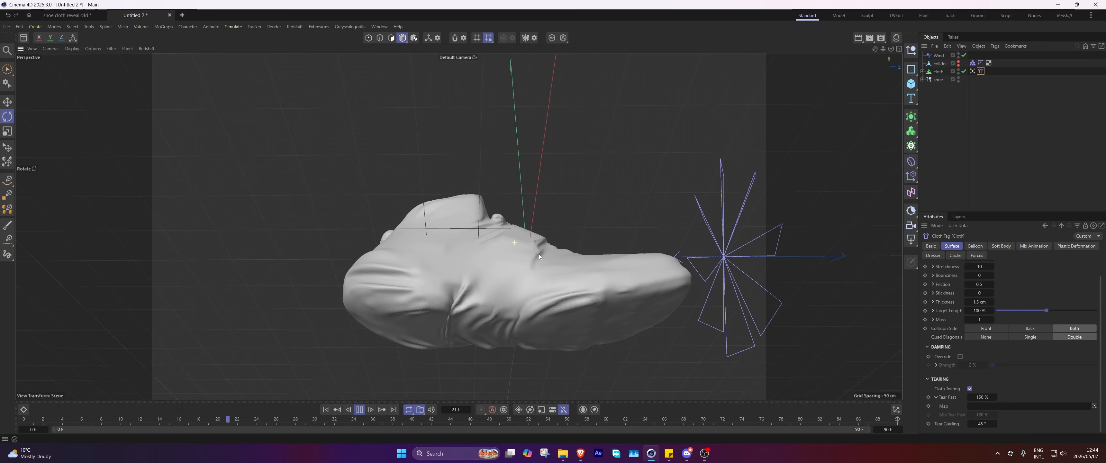
alt+drag(539, 255, 539, 264)
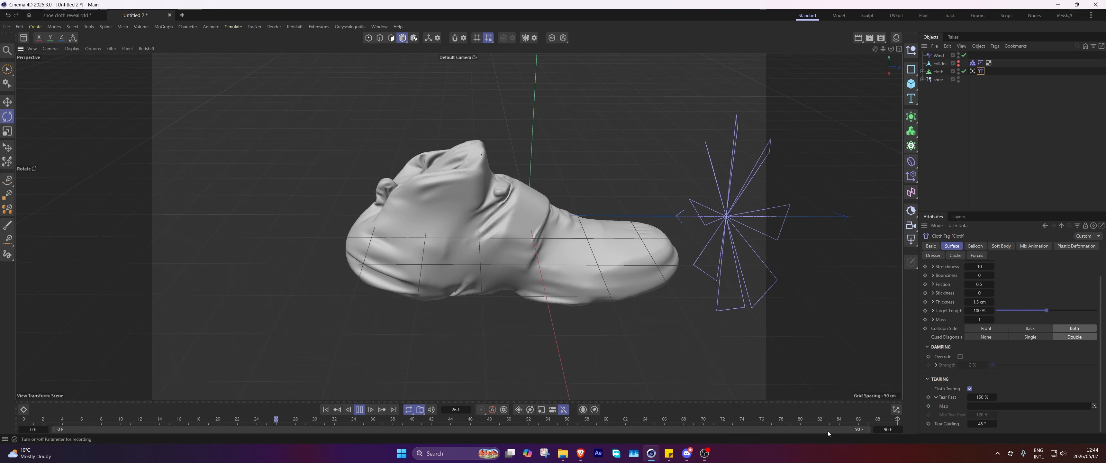
Set the cloth's Tear Past to 100% while the simulation runs, and stop playback.
click(982, 397)
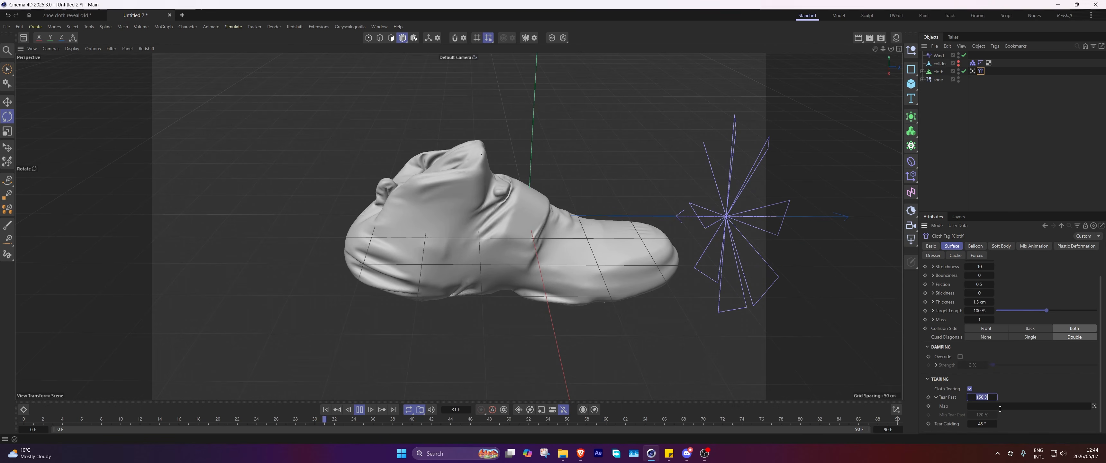
text(100)
key(Return)
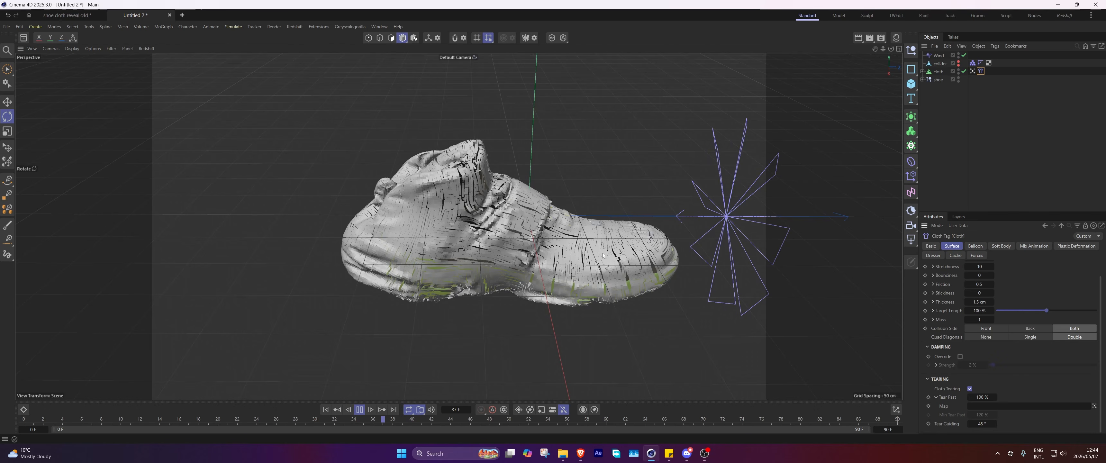
click(358, 411)
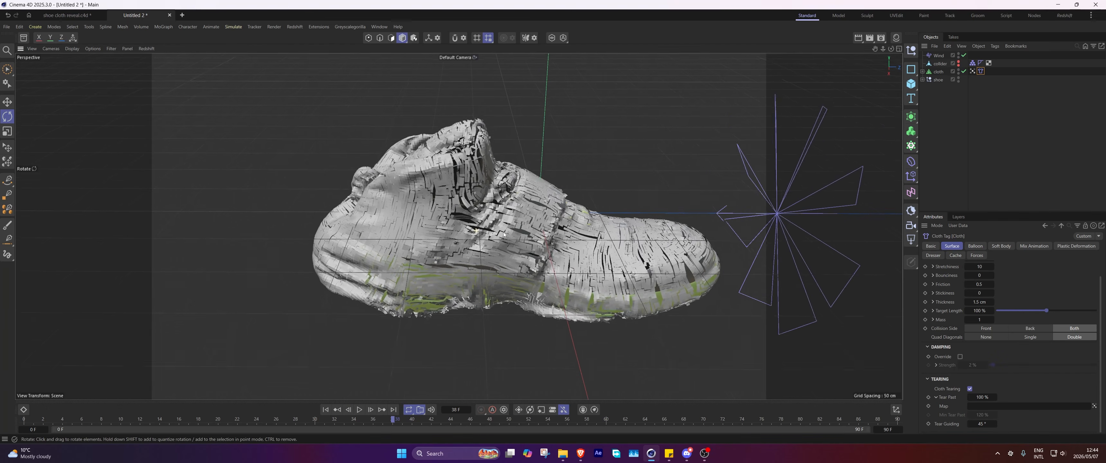
Examine the torn cloth up close at the shoe's toe and around its side.
alt+right_drag(503, 235, 576, 235)
alt+middle_drag(601, 245, 463, 240)
mouse_move(560, 263)
alt+mouse_down()
mouse_move(464, 240)
mouse_move(515, 228)
mouse_move(574, 257)
alt+mouse_up()
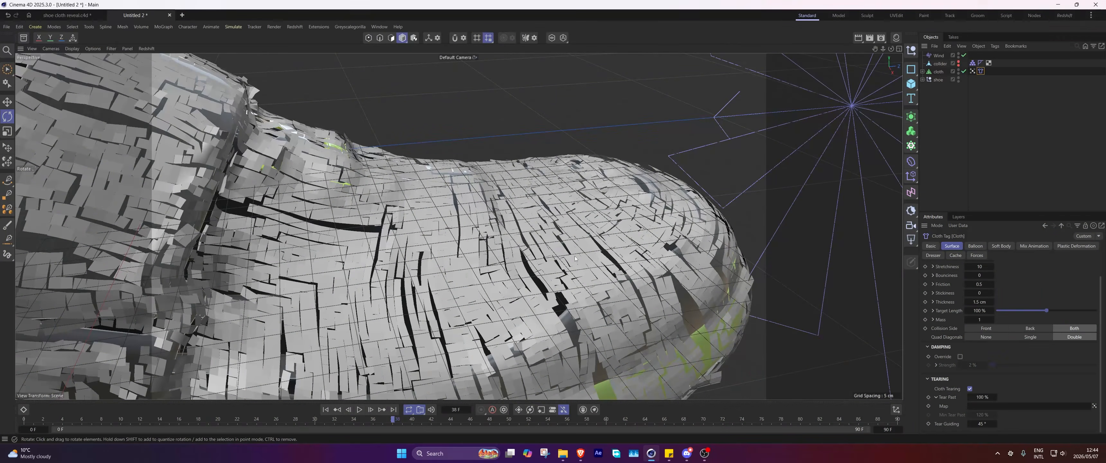
alt+right_drag(574, 256, 440, 265)
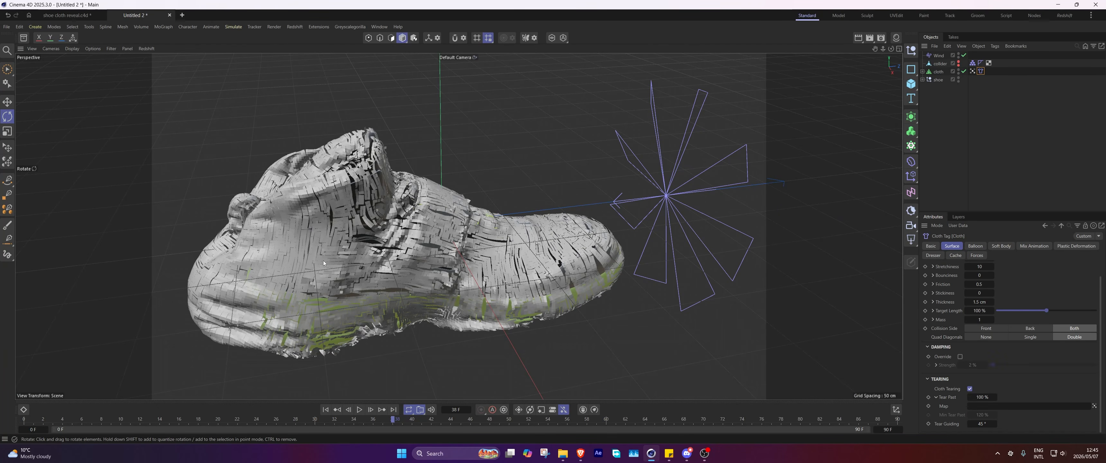
alt+drag(323, 263, 314, 221)
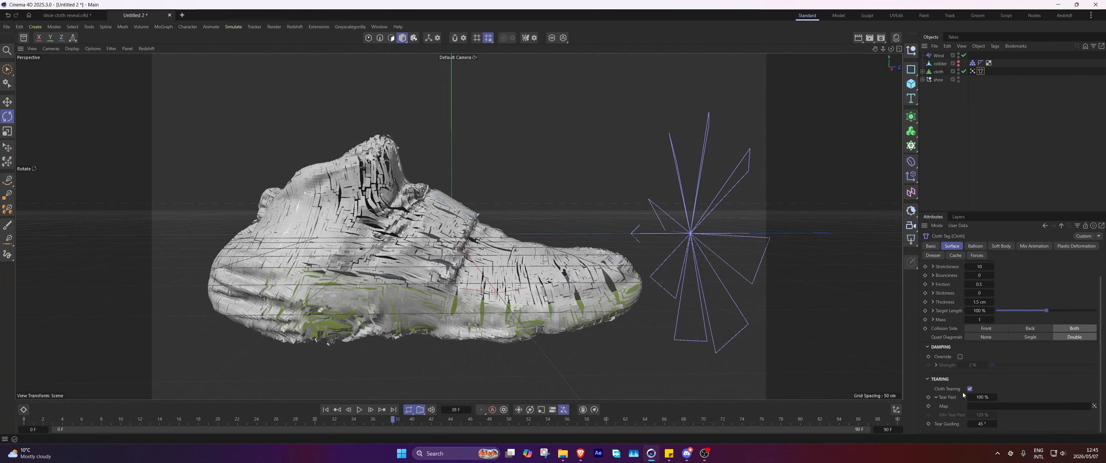
Set the cloth's Tear Past to 120%, replay the simulation from the first frame, stop it and inspect the tears.
click(982, 396)
text(120)
key(Return)
key(shift+f)
click(360, 409)
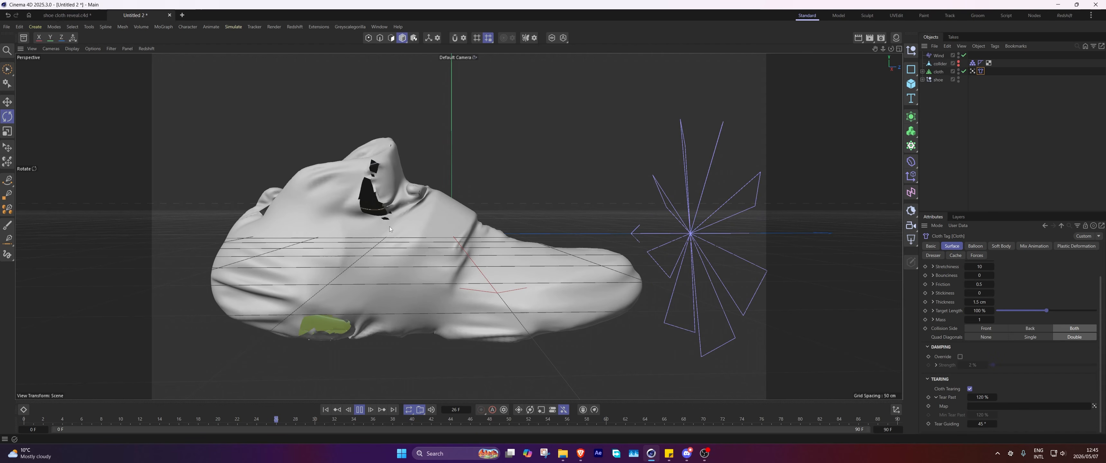
click(360, 410)
alt+drag(301, 213, 326, 223)
Set the cloth's Tear Guiding to 90° and replay the simulation from frame 0, pausing to examine how the cloth rips off.
click(325, 410)
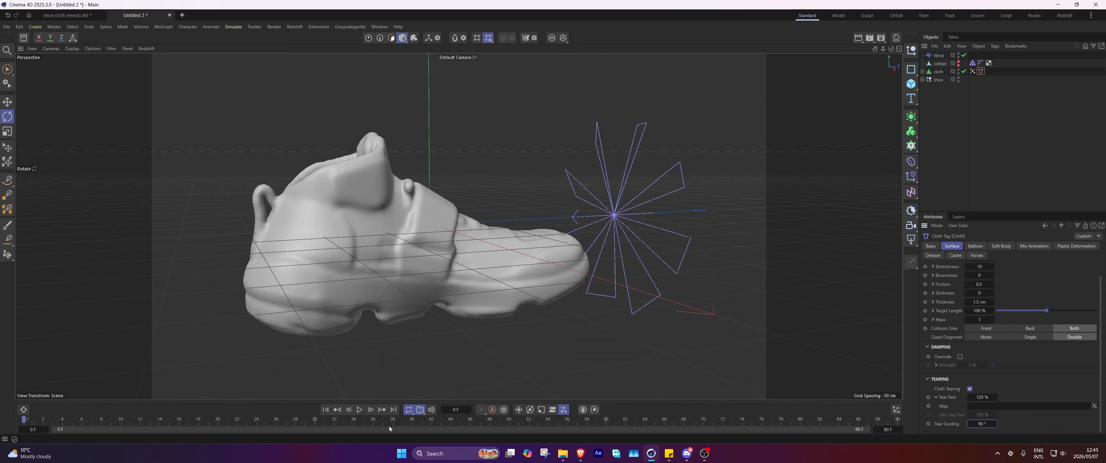
click(359, 409)
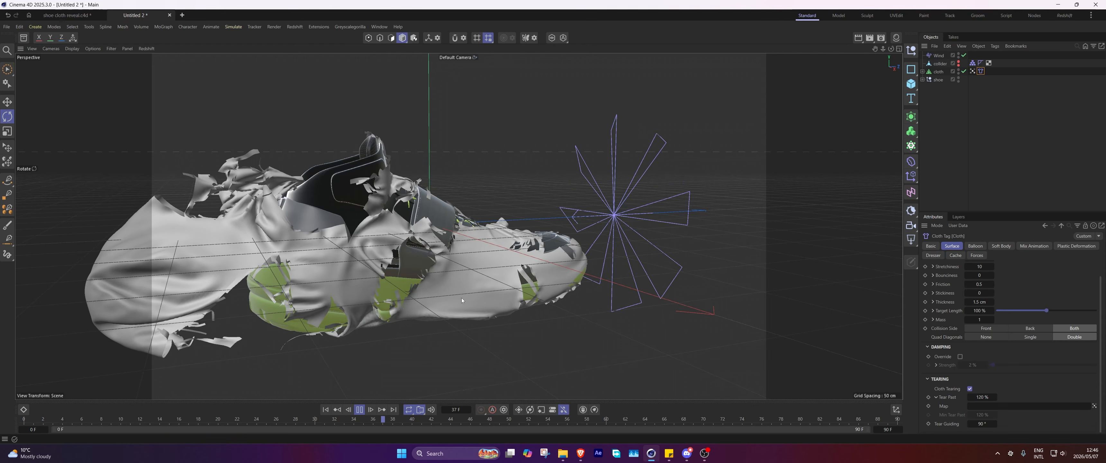
click(360, 409)
mouse_move(470, 271)
alt+mouse_down()
mouse_move(433, 297)
mouse_move(473, 275)
alt+mouse_up()
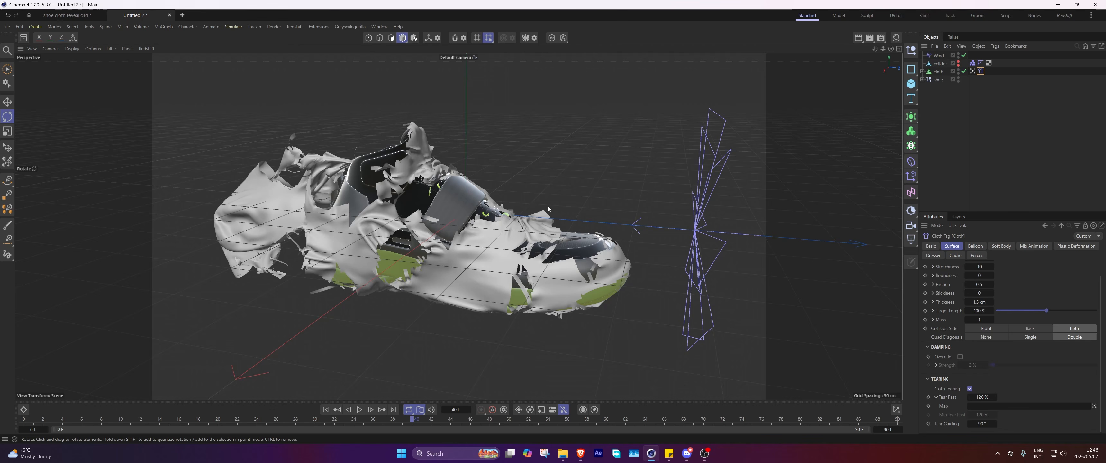
click(360, 409)
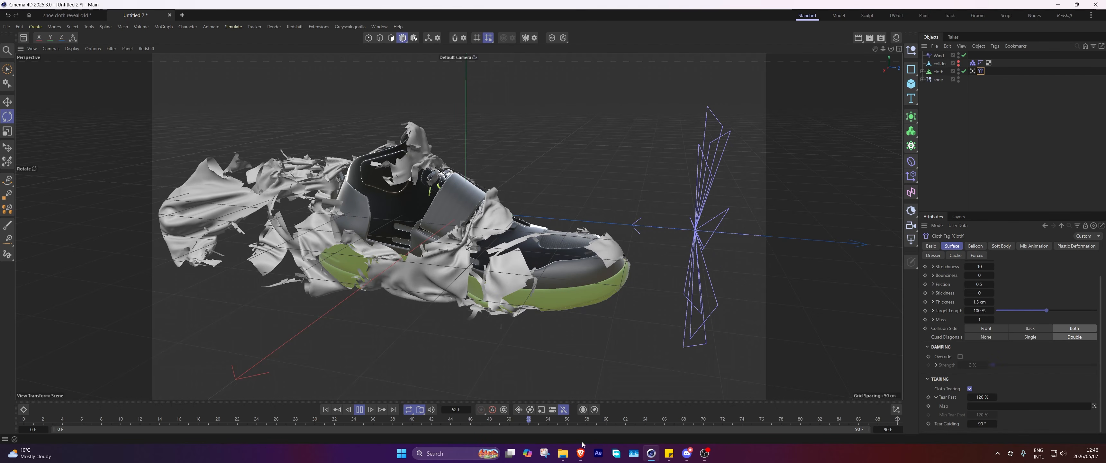
click(360, 410)
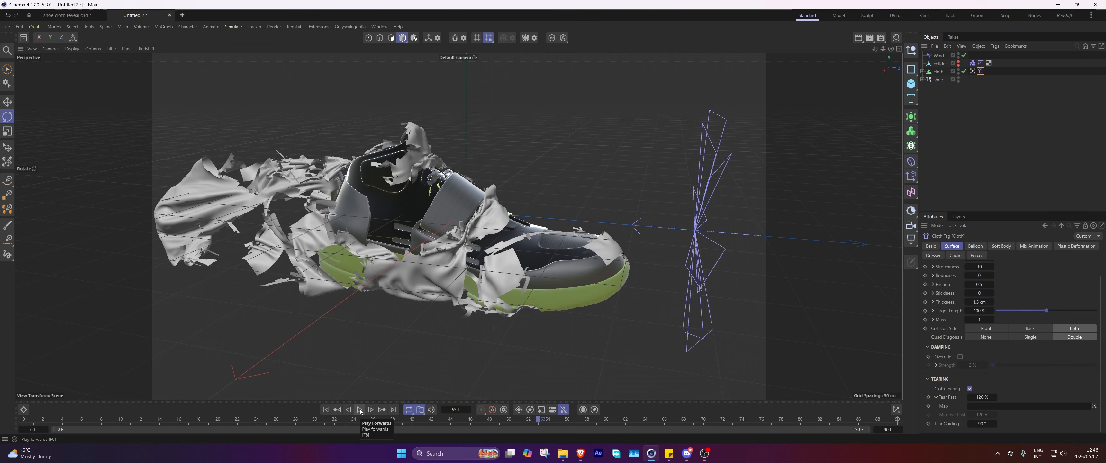
Return to the first frame and add a Linear Field with direction +Z to the cloth's Vertex Map.
click(980, 72)
click(325, 410)
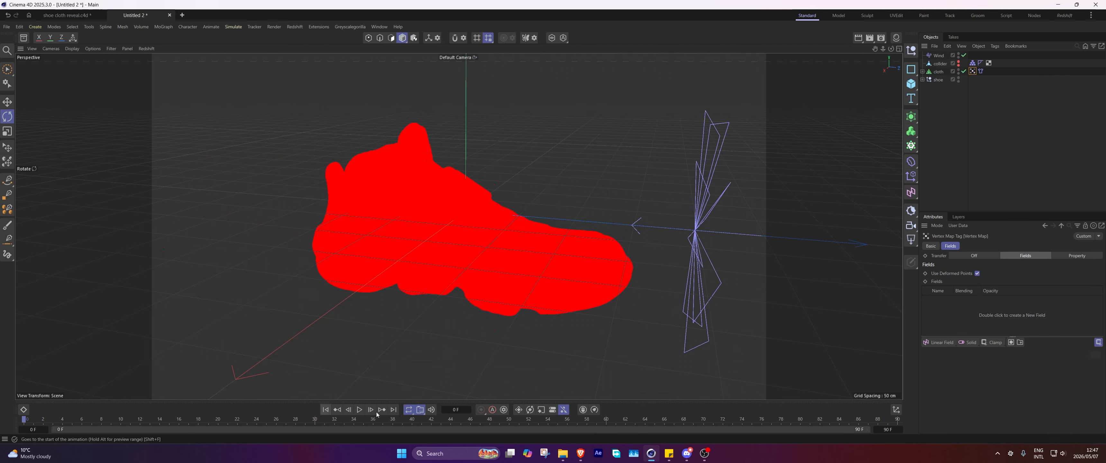
click(932, 344)
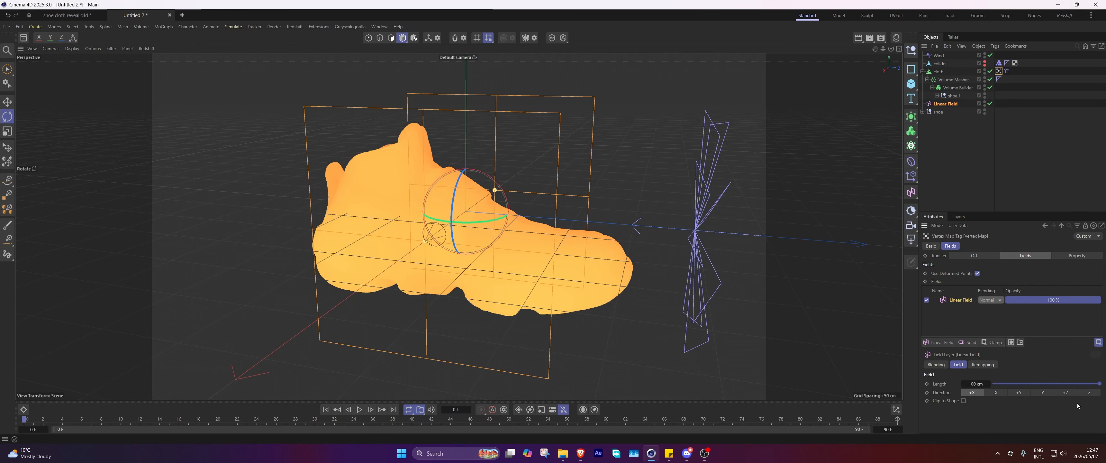
click(1065, 393)
drag(573, 221, 502, 220)
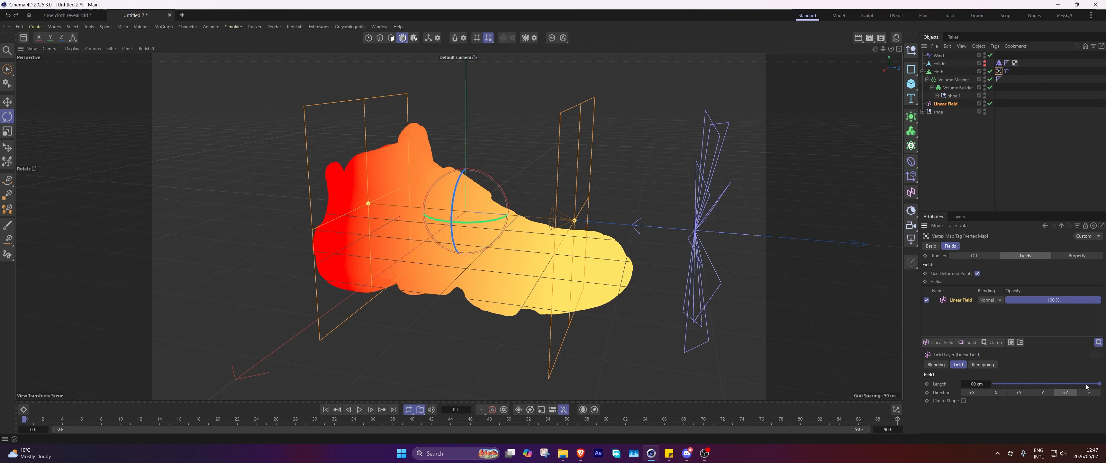
Set the Linear Field's length to 33 cm and move the field along the Z axis to the shoe's toe.
drag(1087, 384, 1028, 383)
key(e)
drag(501, 221, 653, 253)
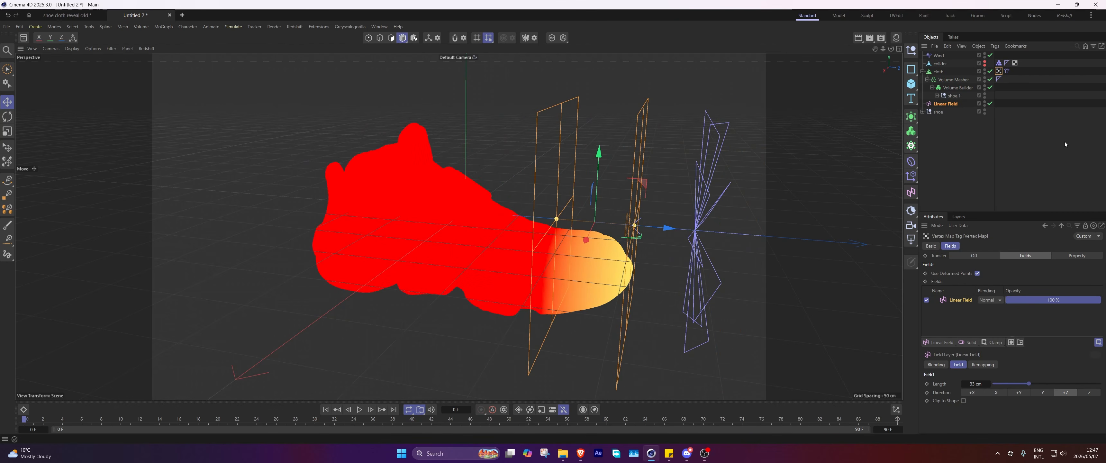
Assign the Vertex Map to the cloth's Tear Past map and set Min Tear Past to 110%.
click(999, 71)
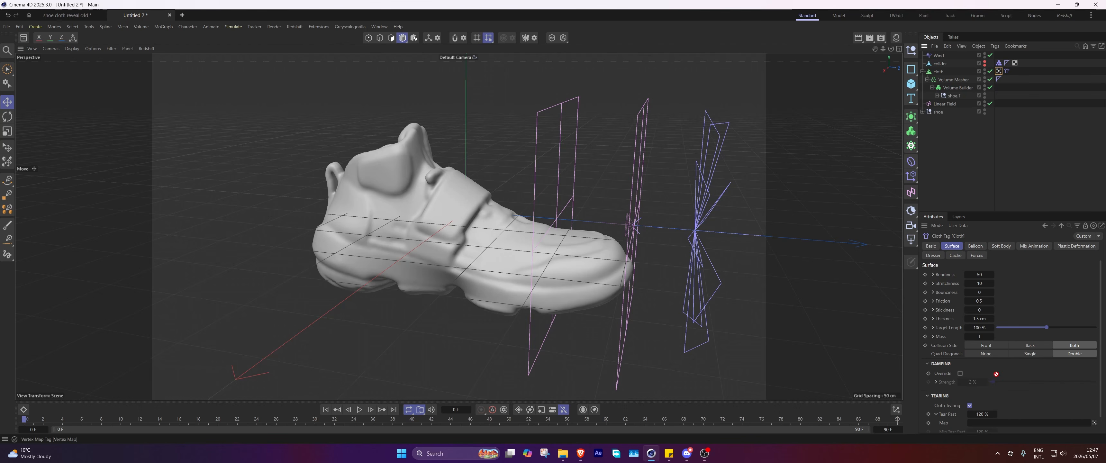
drag(997, 374, 987, 423)
scroll(1030, 389, down, 1)
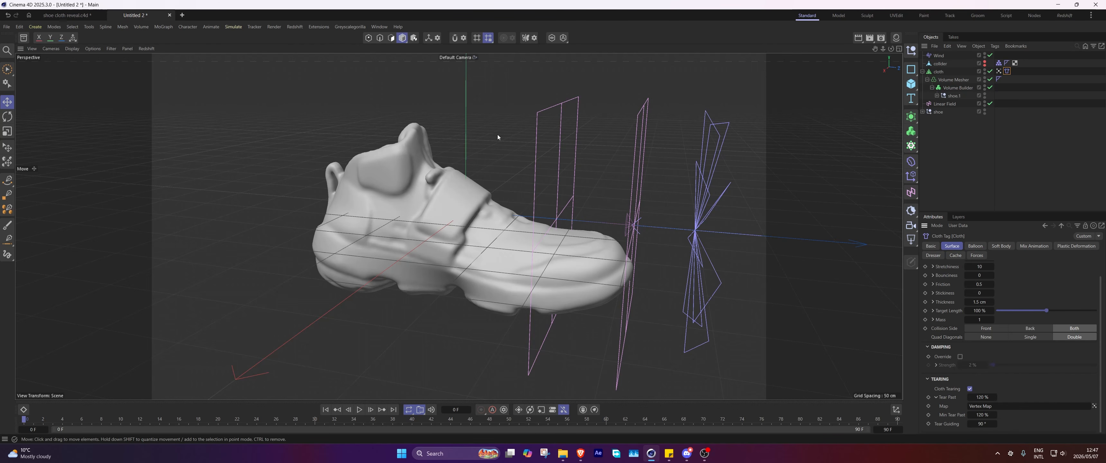
click(992, 414)
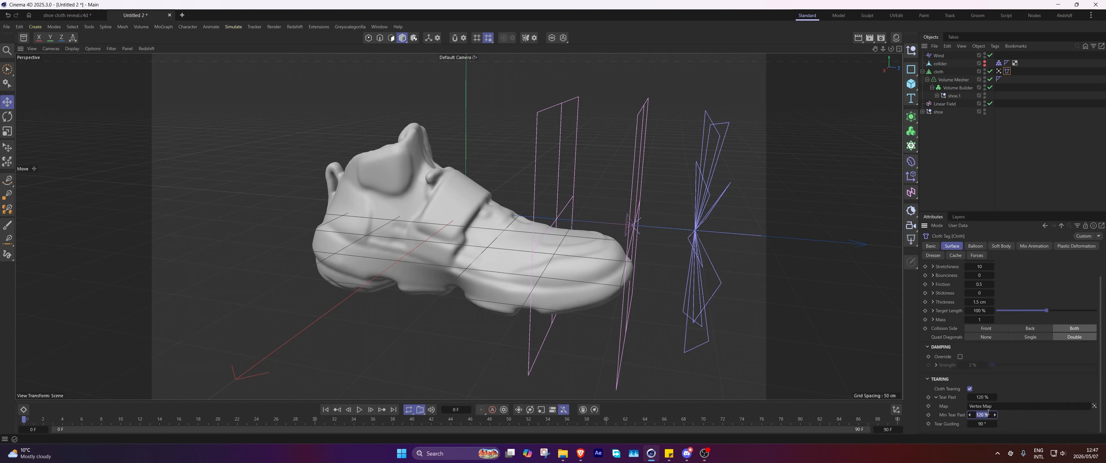
text(110)
Replay the simulation from the first frame to check the tearing around the toe, and rewind to the start.
click(328, 413)
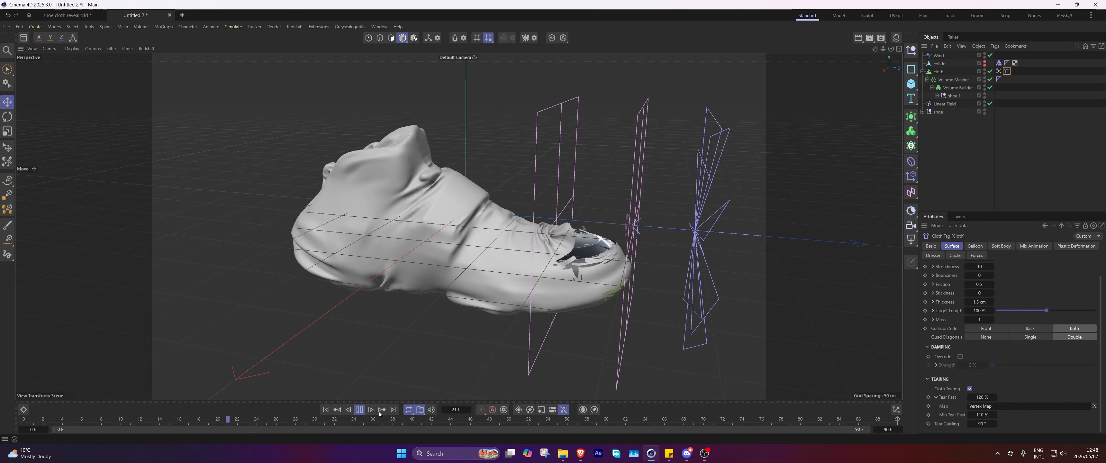
click(360, 409)
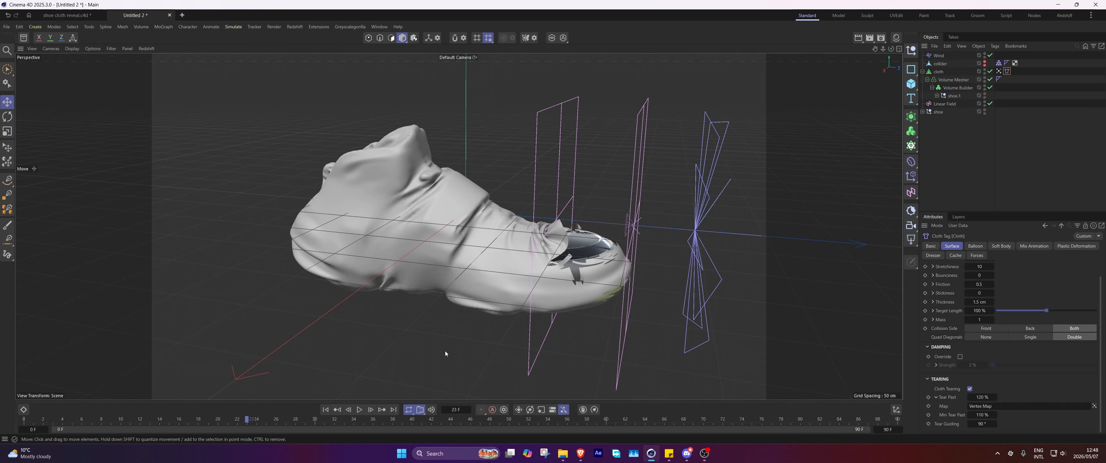
click(325, 409)
Add a Shader Field to the cloth's Vertex Map, disable the Linear Field layer and load a Noise shader into the Shader Field.
click(998, 71)
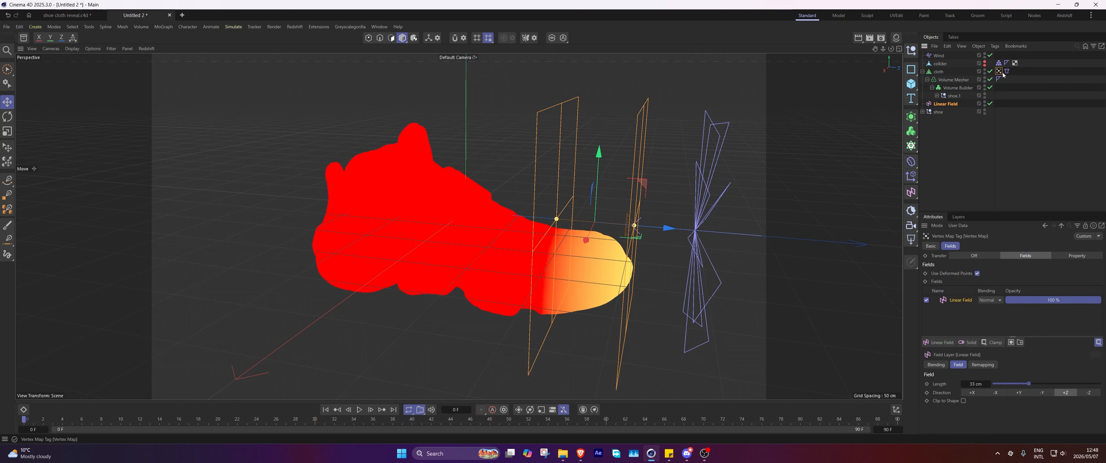
click(937, 343)
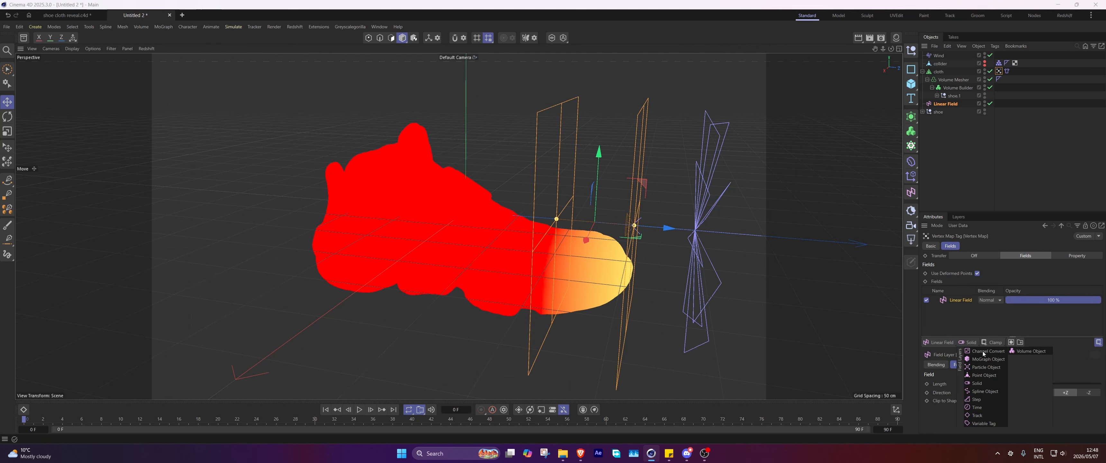
click(983, 348)
click(927, 310)
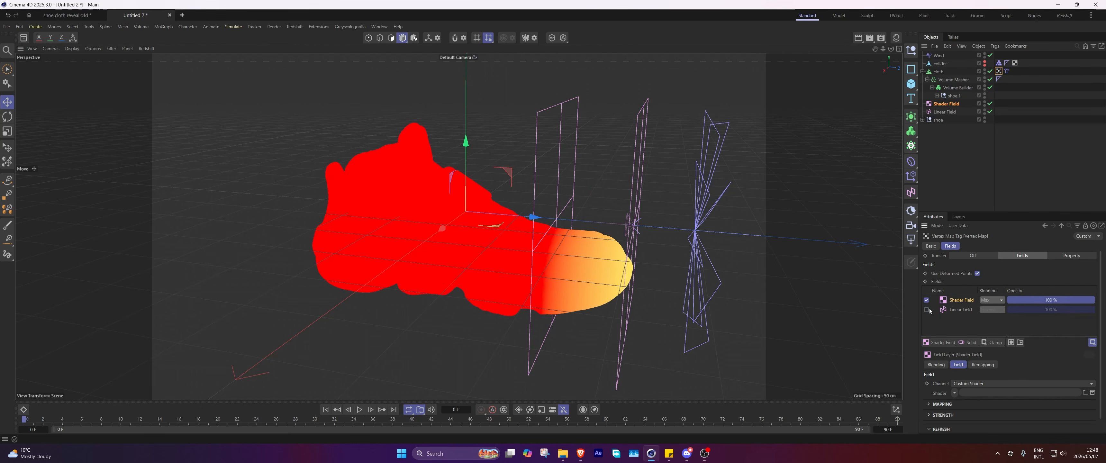
click(954, 392)
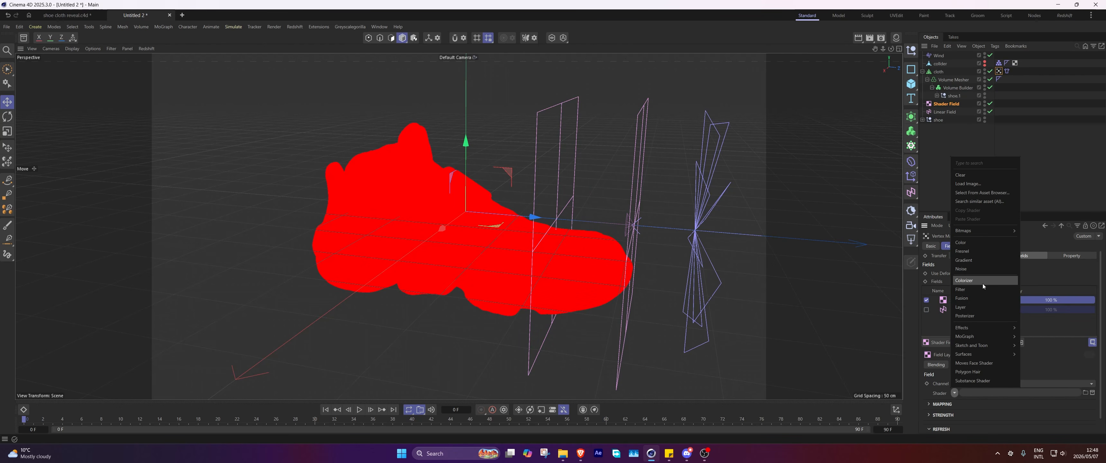
click(982, 284)
scroll(963, 388, down, 2)
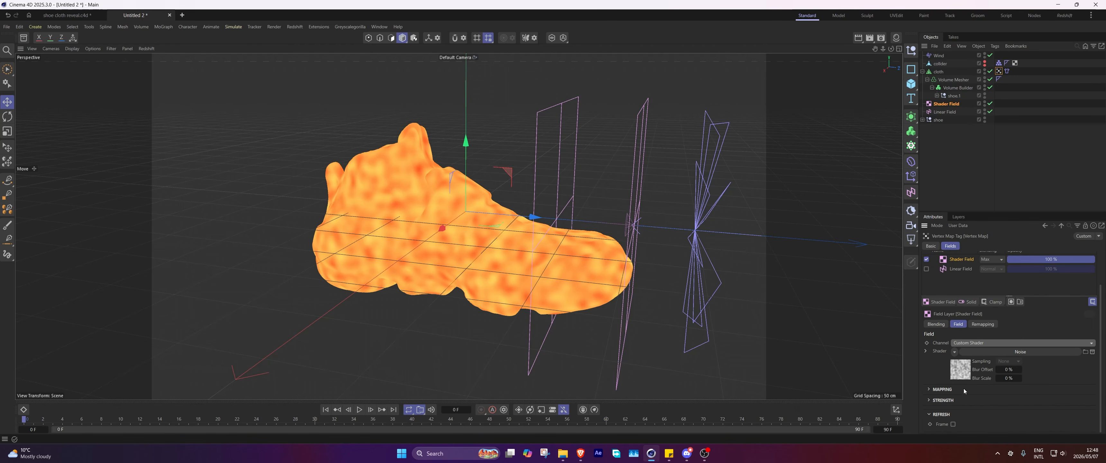
Set the Noise shader's Low Clip to 29% and change its noise type to Fire.
click(965, 364)
scroll(987, 373, down, 2)
drag(1008, 377, 1032, 377)
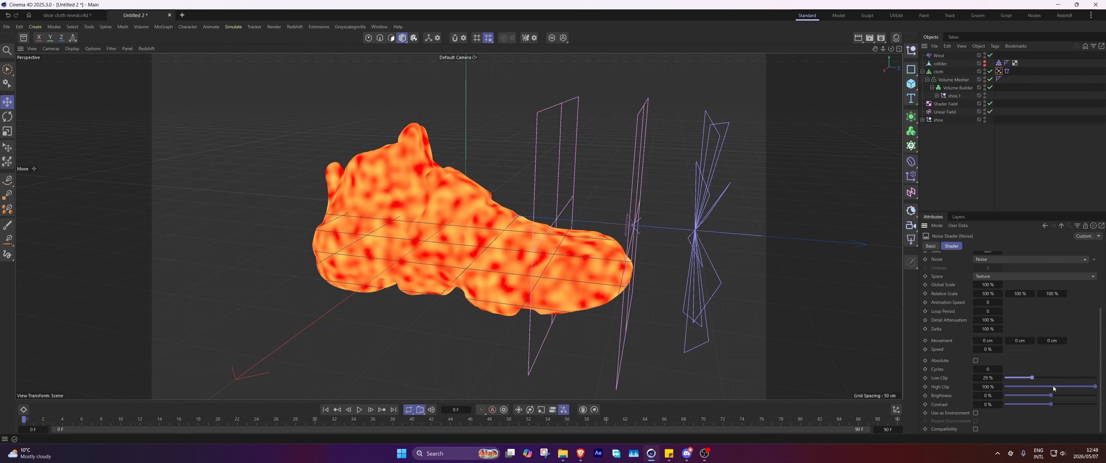
scroll(1031, 356, up, 2)
click(985, 340)
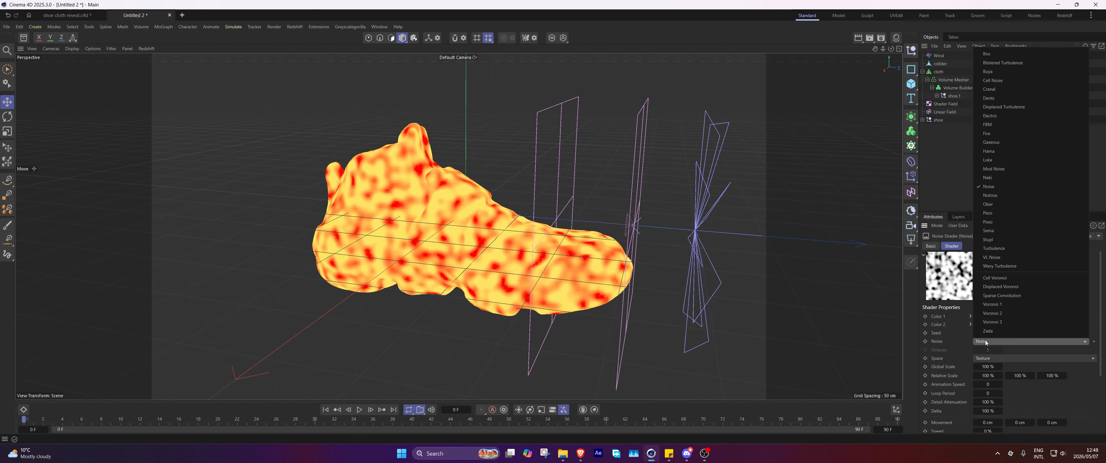
click(991, 116)
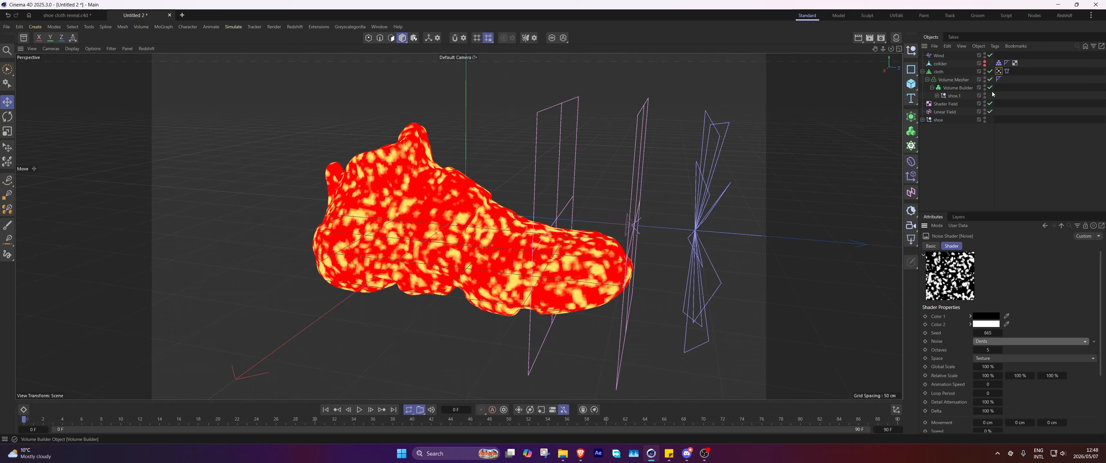
key(Down)
key(Down)
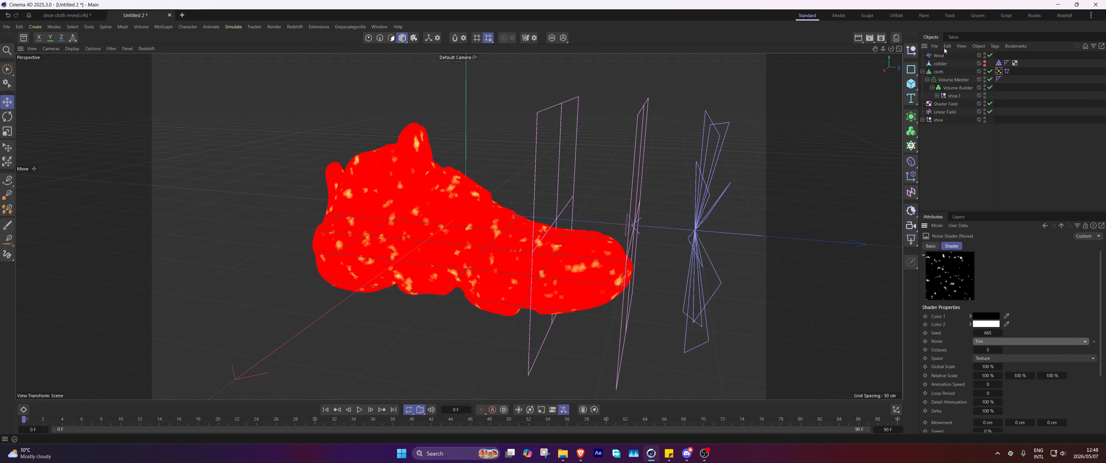
Move the Linear Field along Z clear of the shoe's toe and play the first frames to inspect the noise-driven tears.
click(941, 111)
drag(664, 228, 758, 237)
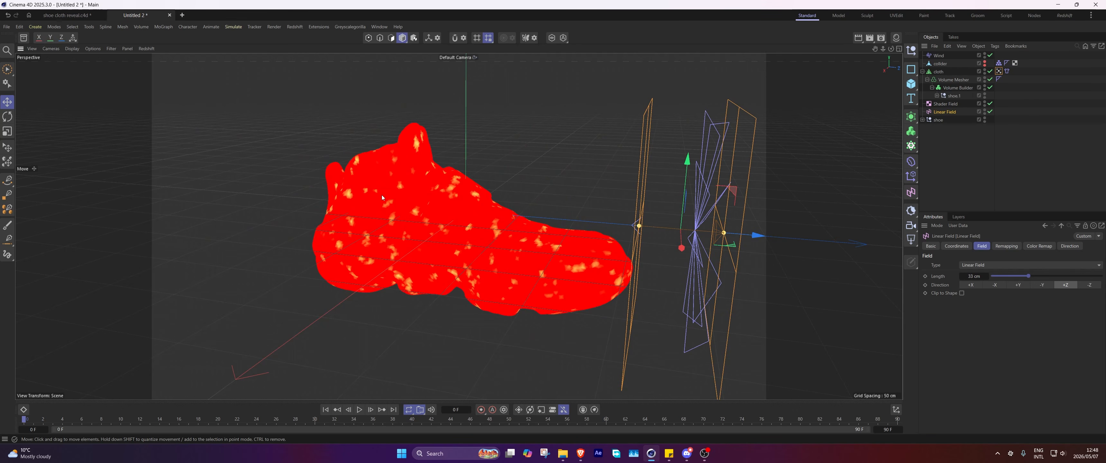
click(973, 166)
click(947, 111)
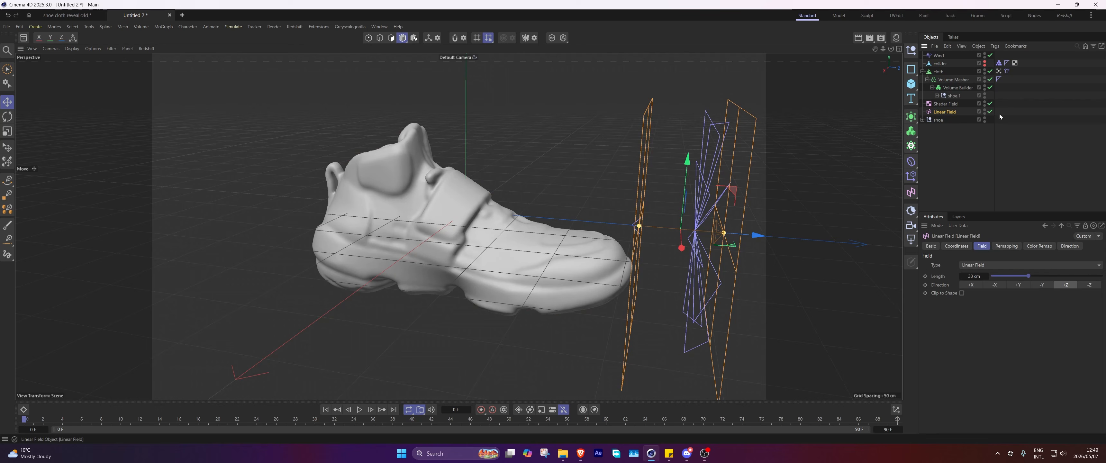
click(361, 409)
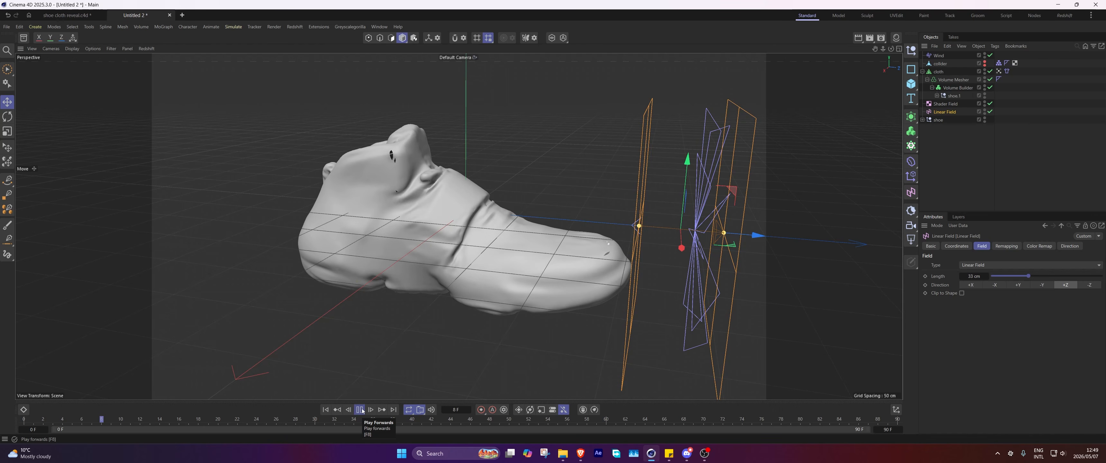
click(360, 410)
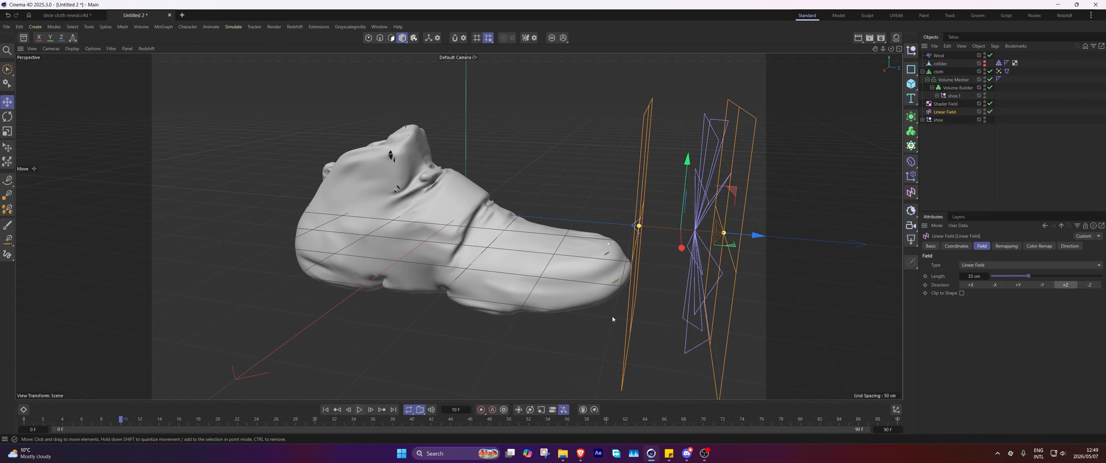
Re-enable the Linear Field in the Vertex Map, place it above the Shader Field and move it back along Z over the toe.
click(999, 71)
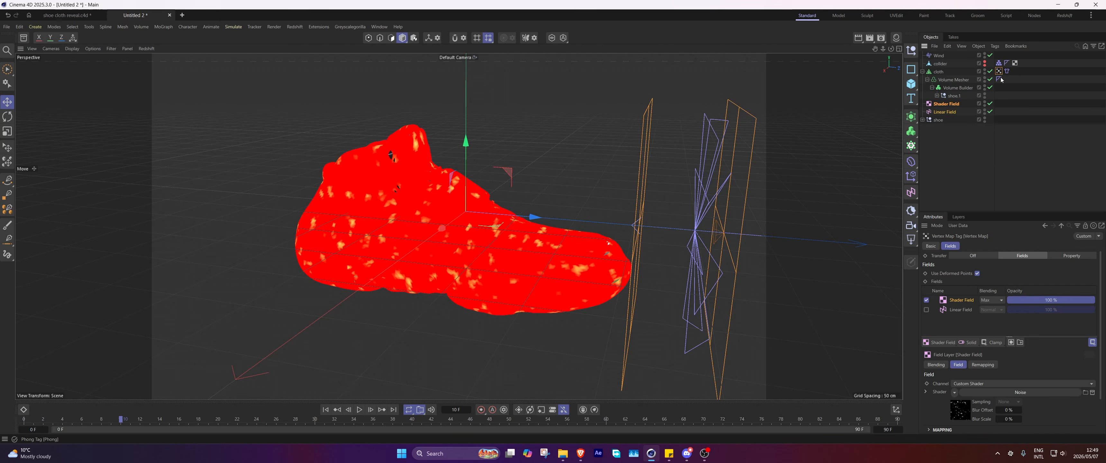
ctrl+click(946, 104)
click(926, 309)
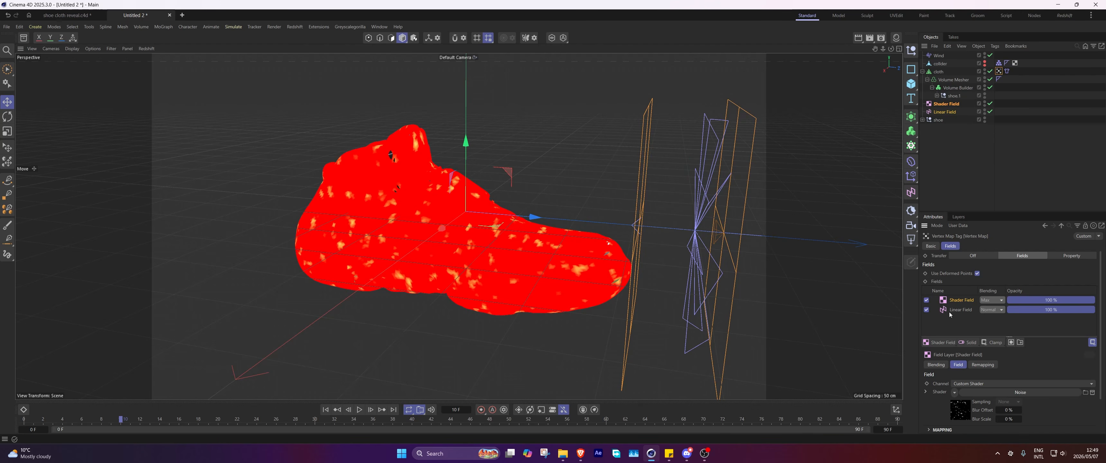
drag(954, 310, 965, 301)
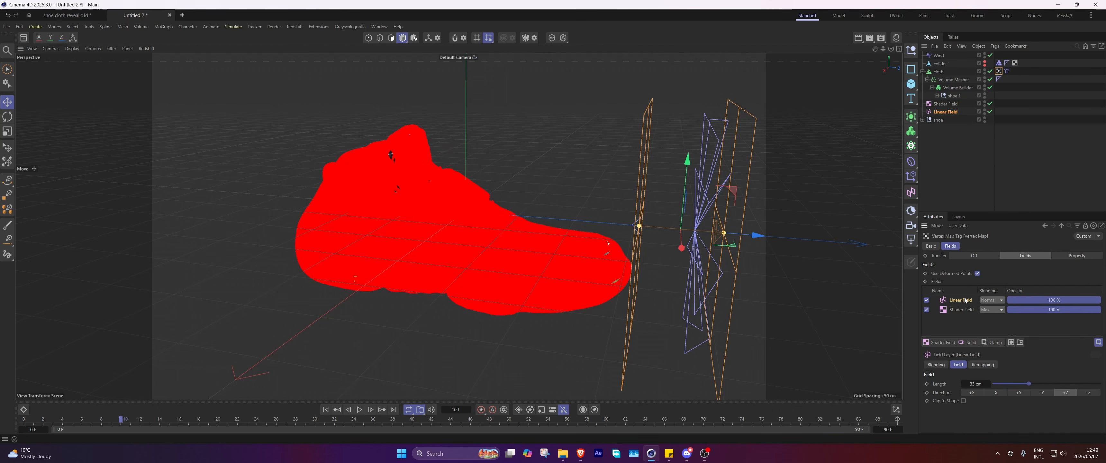
drag(756, 235, 721, 238)
Try the Overlay, Min, Subtract and Multiply blending modes on the Linear Field layer and settle on Max.
click(991, 300)
click(996, 365)
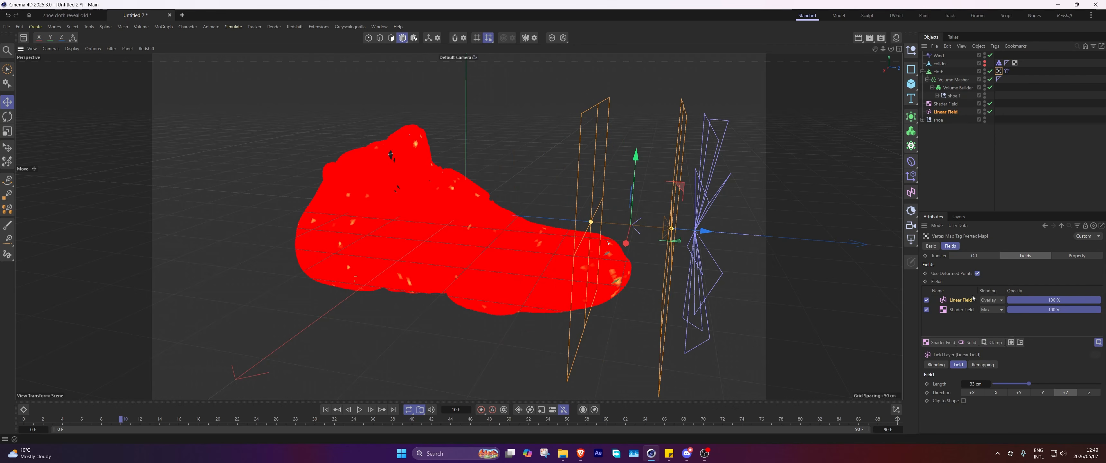
click(992, 300)
click(1000, 335)
click(991, 300)
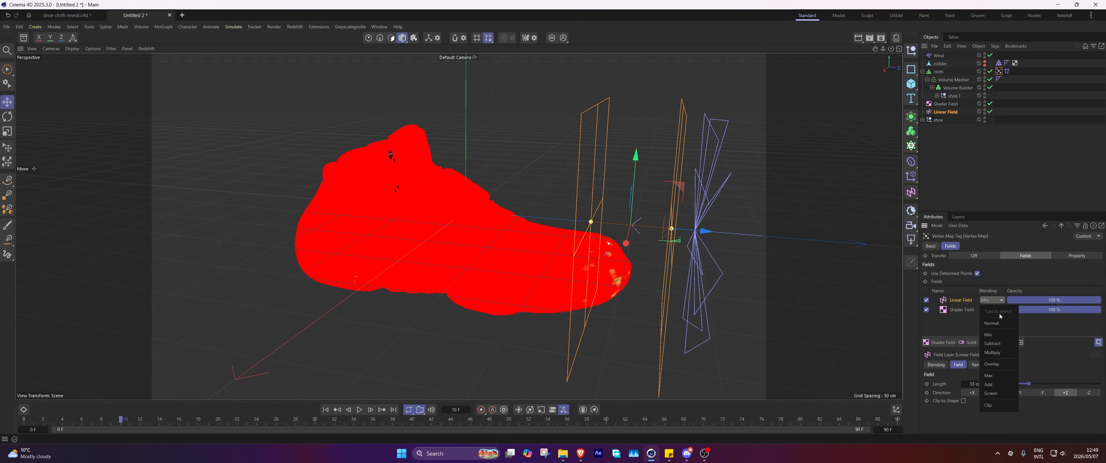
click(997, 343)
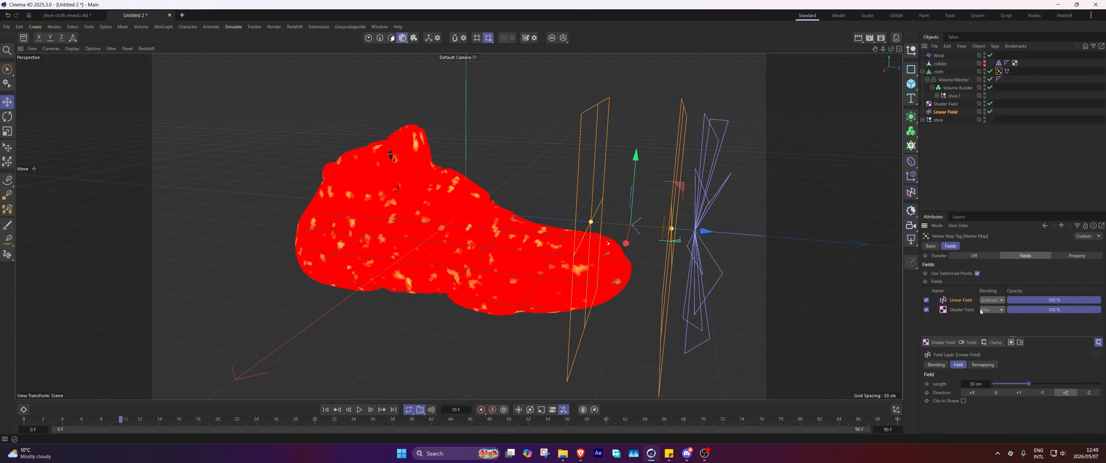
click(992, 300)
click(992, 352)
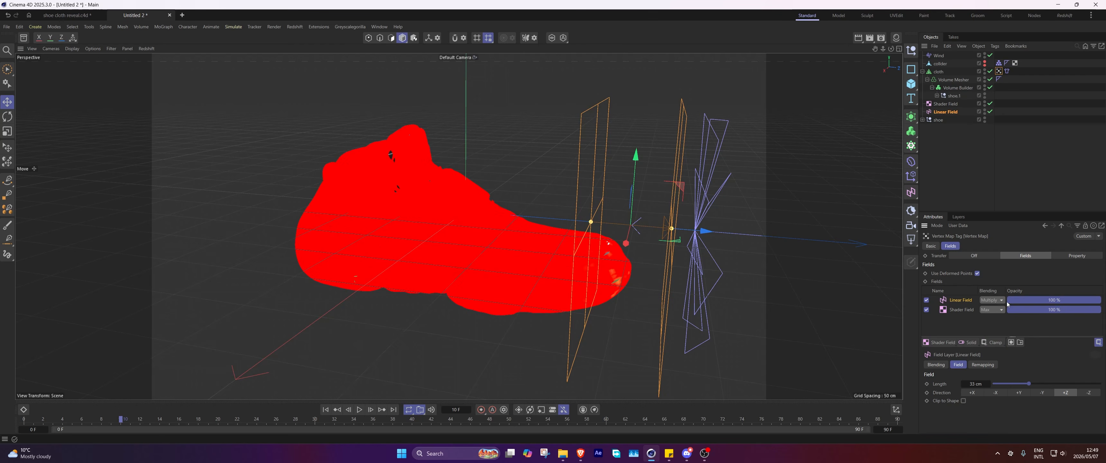
click(992, 300)
click(993, 376)
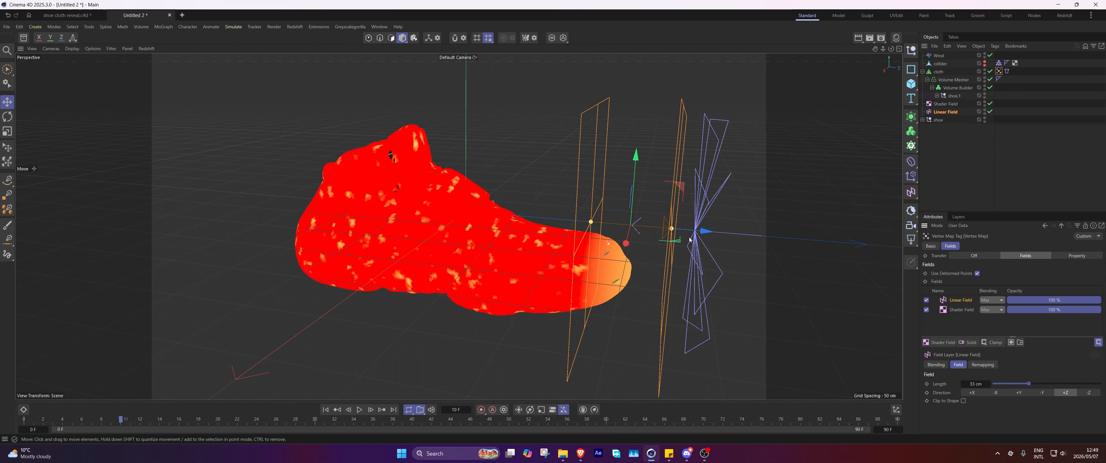
Move the Linear Field past the toe to about 183 cm on Z and keyframe its Z position at frame 15.
drag(695, 234, 749, 234)
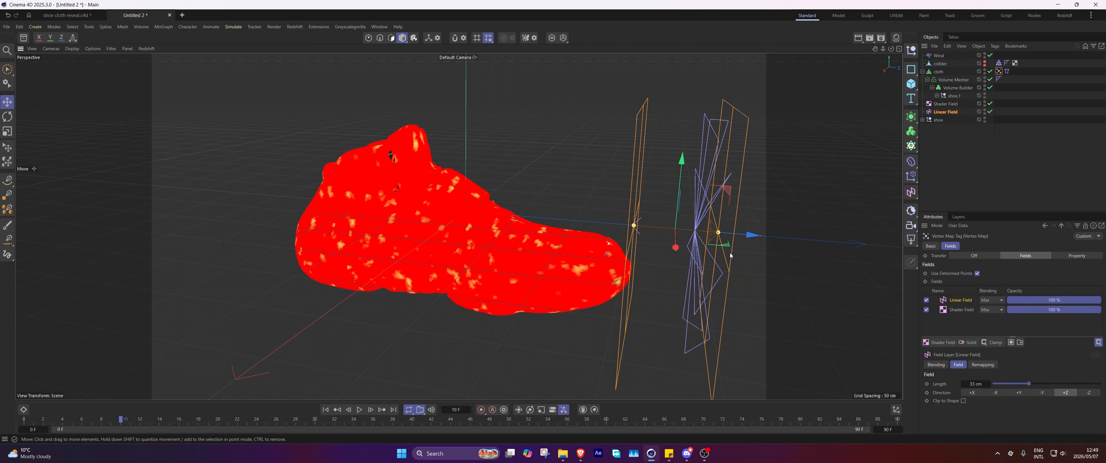
click(170, 421)
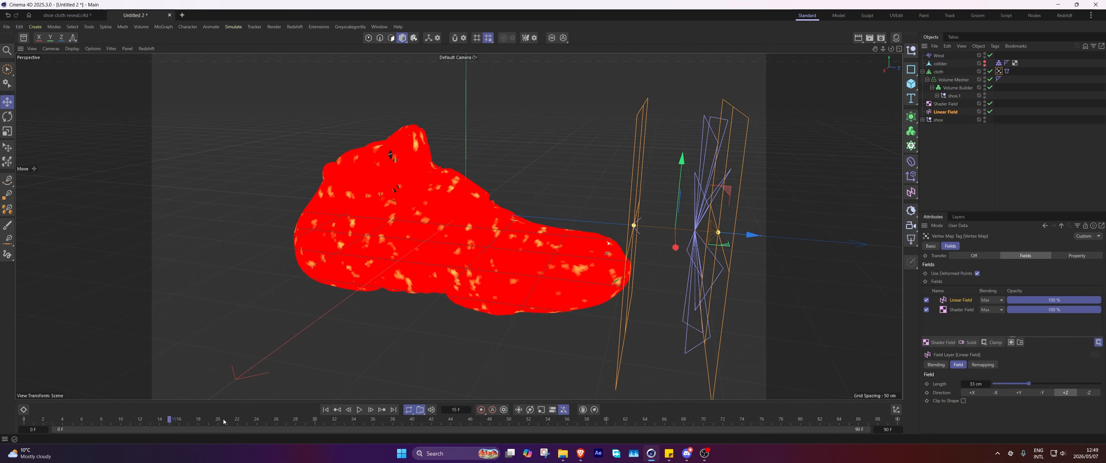
double_click(929, 300)
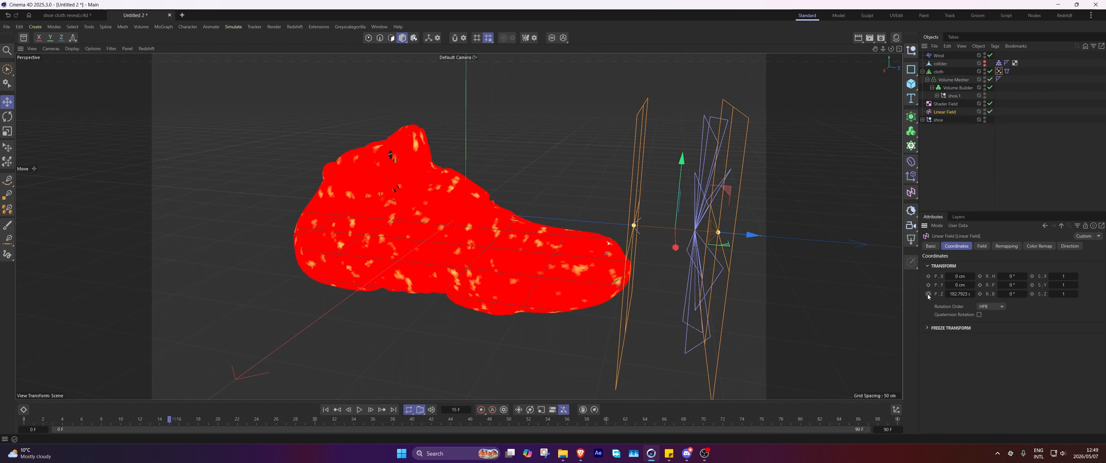
click(928, 294)
At frame 90, move the Linear Field to the shoe's heel, about -76 cm on Z, and keyframe its Z position.
click(899, 420)
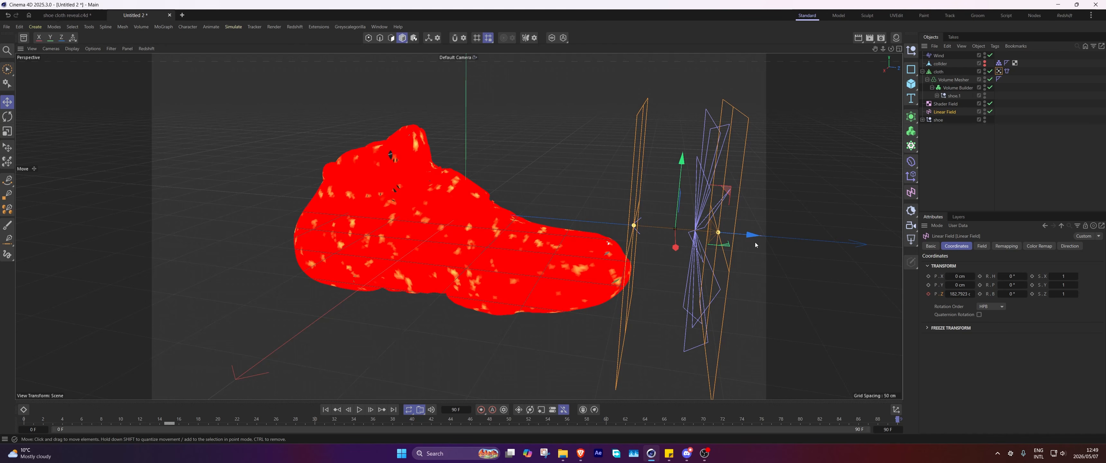
drag(755, 242, 454, 211)
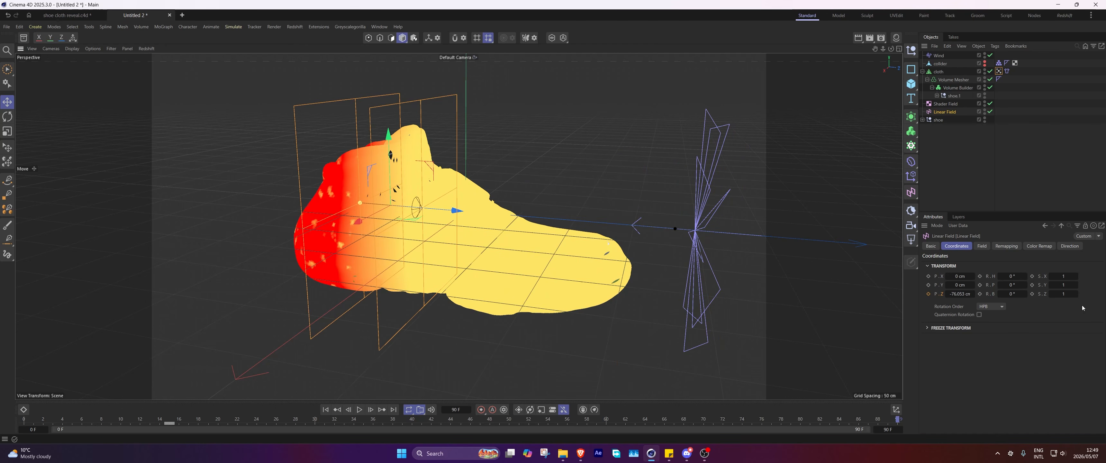
click(994, 179)
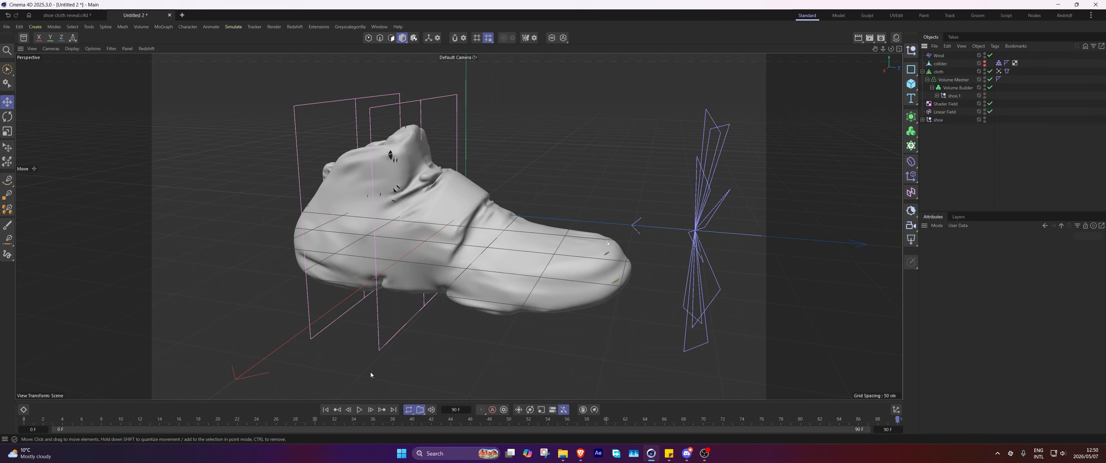
Play the simulation from the first frame to examine how the animated field spreads the tears, and stop it.
click(325, 410)
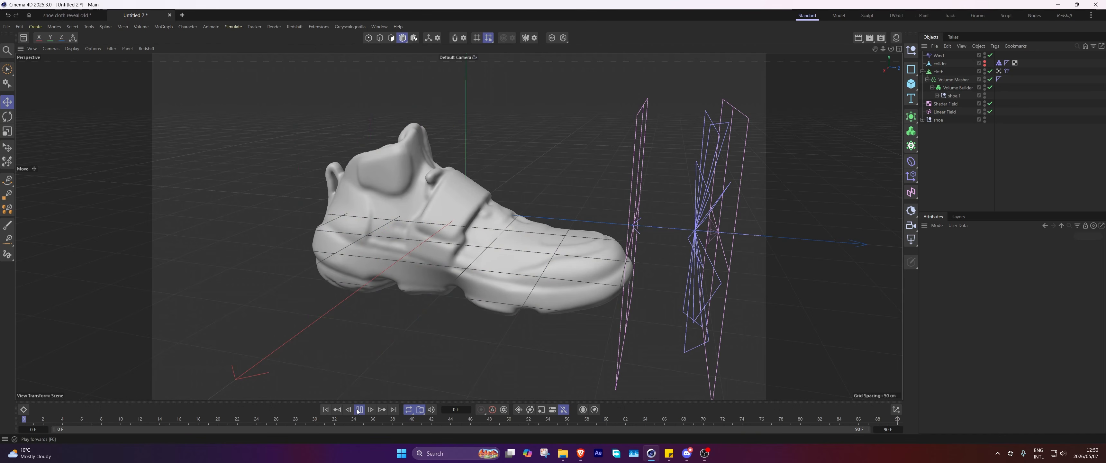
click(359, 409)
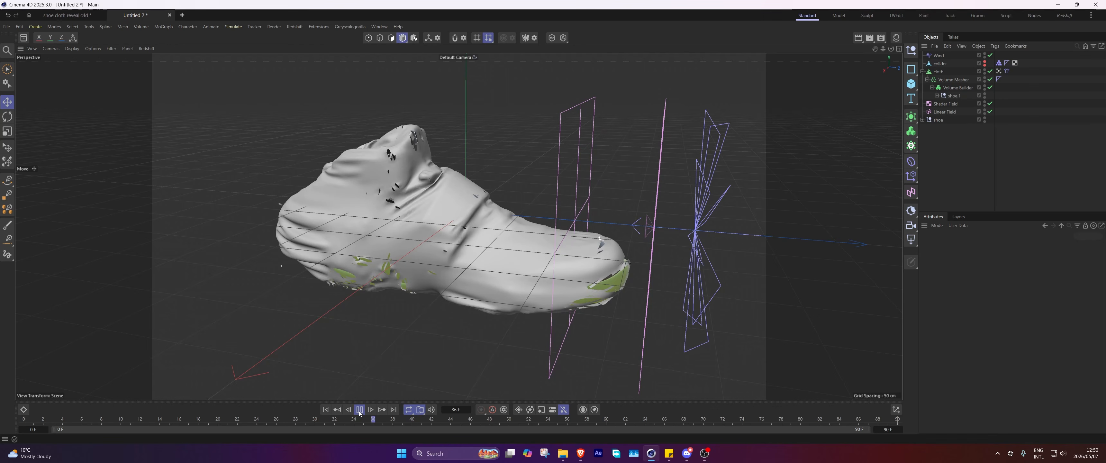
key(F8)
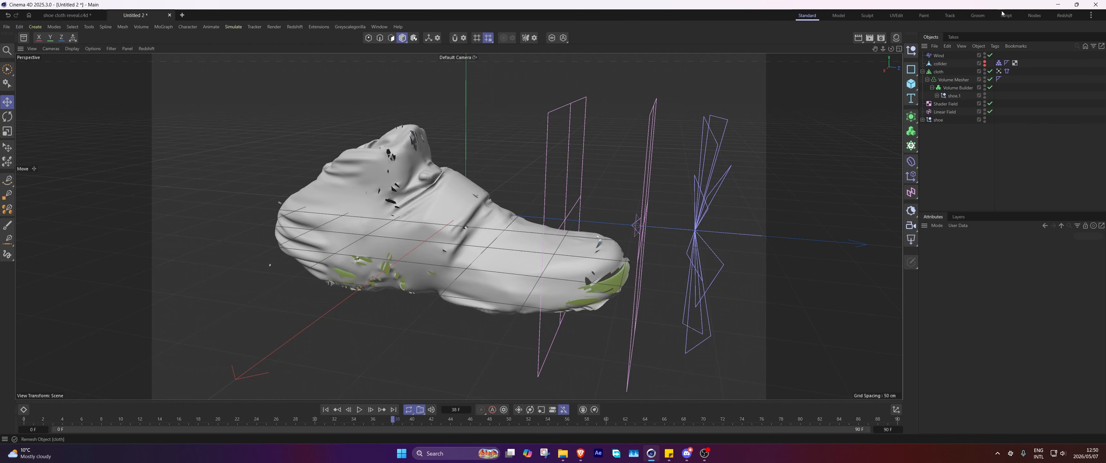
Cache the cloth object's simulation from its Cloth tag, keeping the cache location set to Internal.
click(1006, 71)
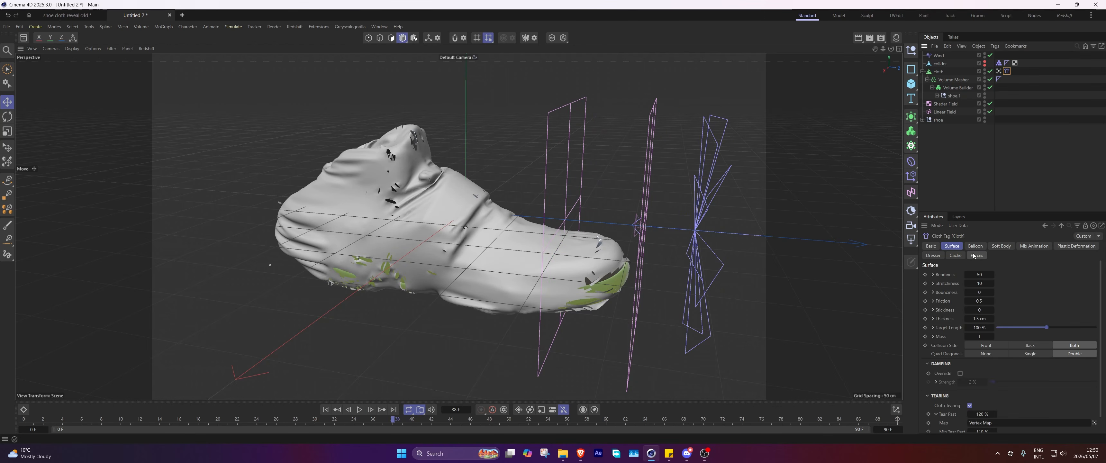
click(955, 254)
click(953, 310)
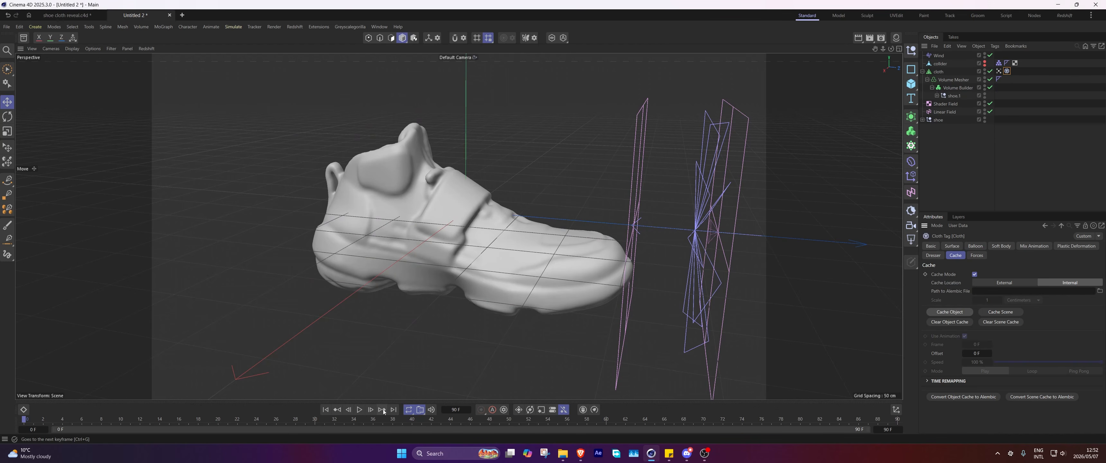
Play and scrub through the cached simulation, and inspect the torn cloth up close at frame 60.
click(360, 409)
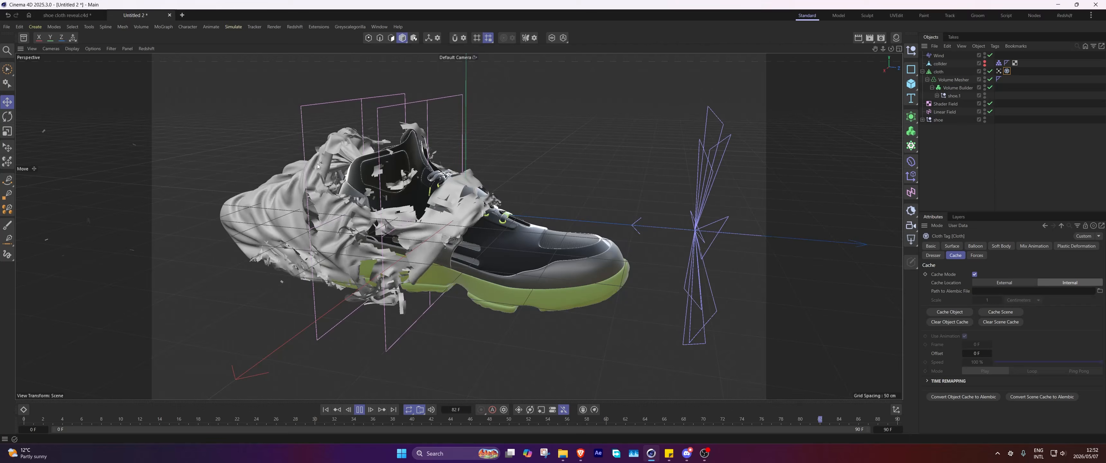
click(360, 409)
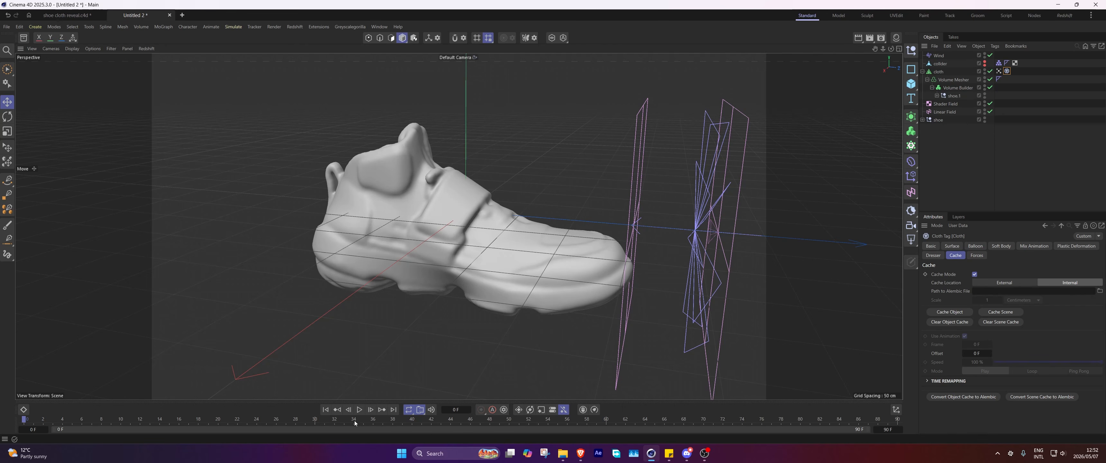
drag(354, 423, 910, 430)
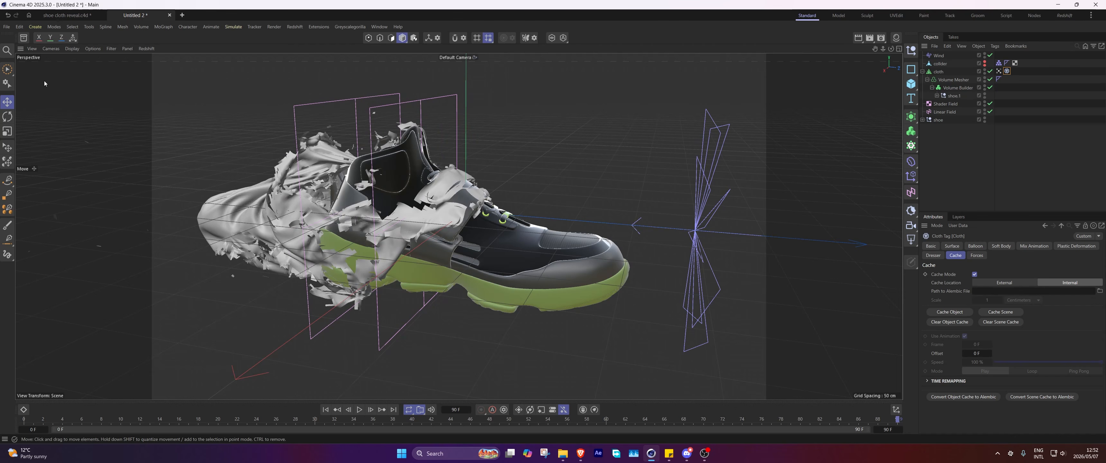
click(359, 409)
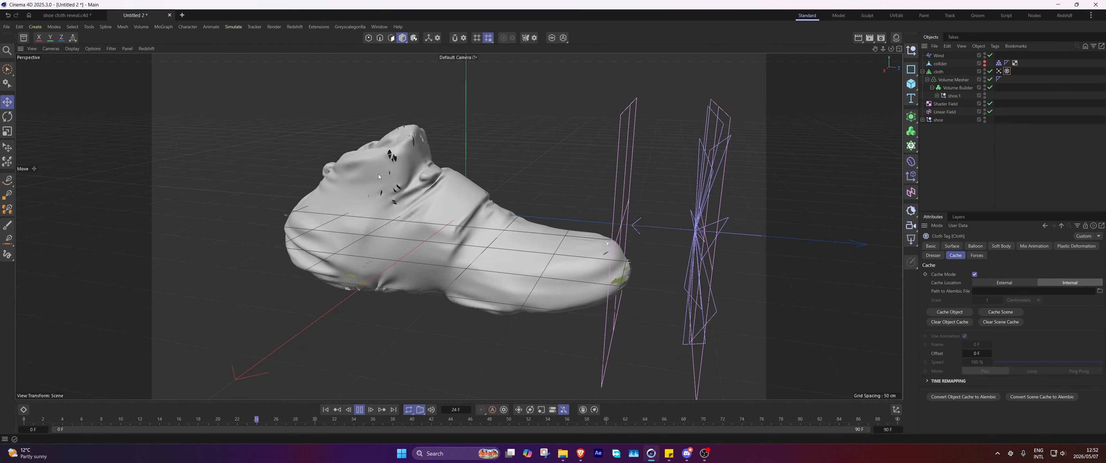
click(359, 409)
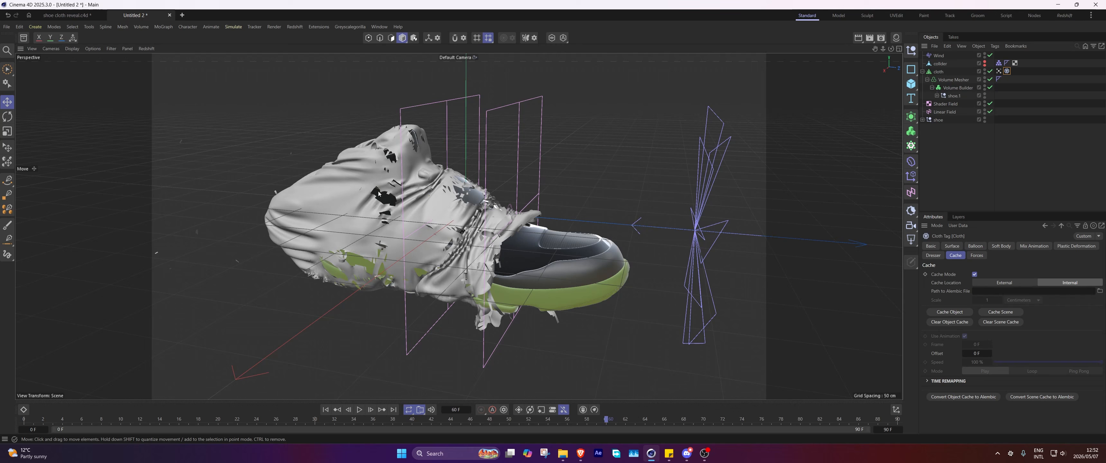
scroll(376, 218, up, 5)
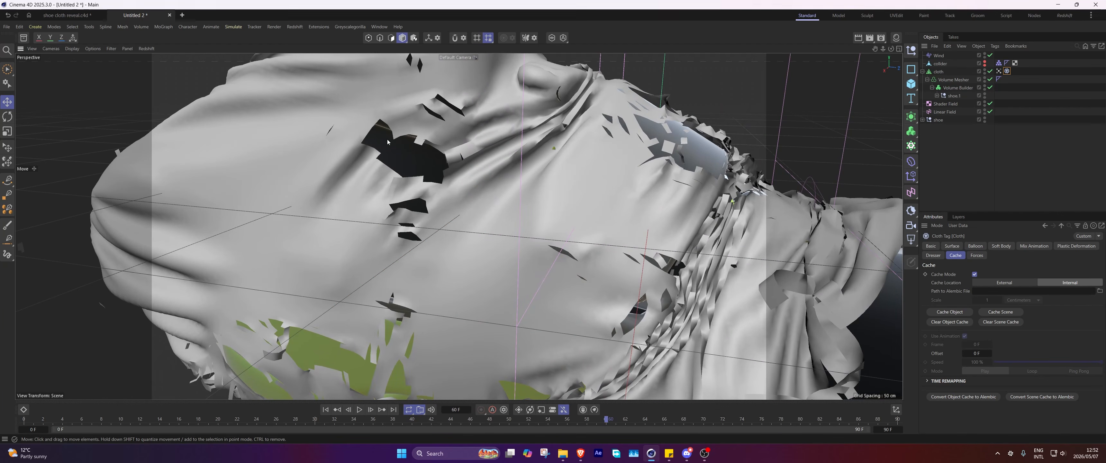
scroll(541, 200, down, 5)
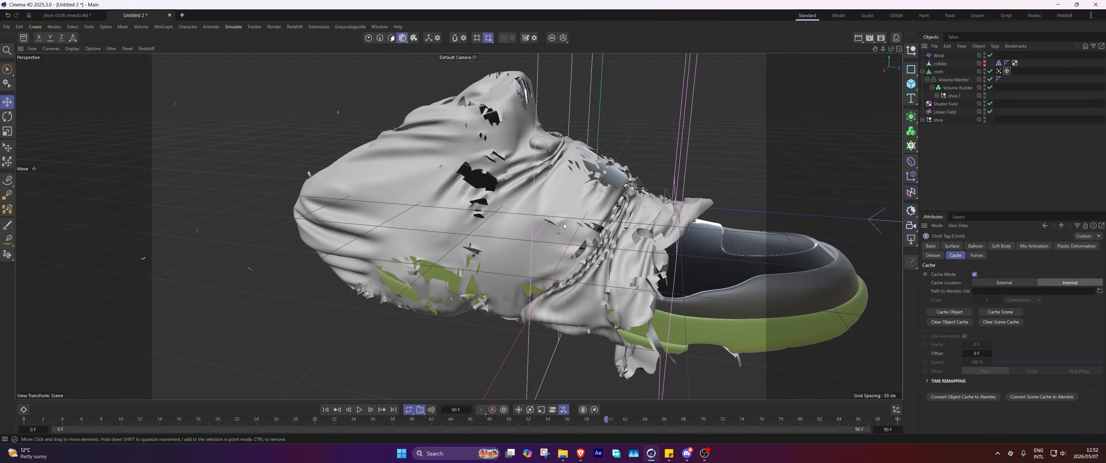
Switch to the Redshift layout and start the live preview render of the torn cloth.
click(1065, 15)
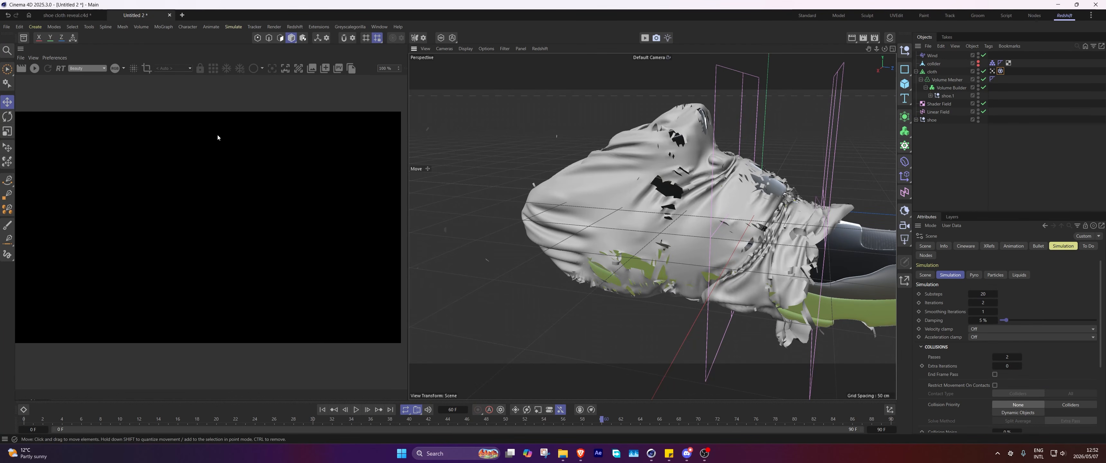
click(37, 71)
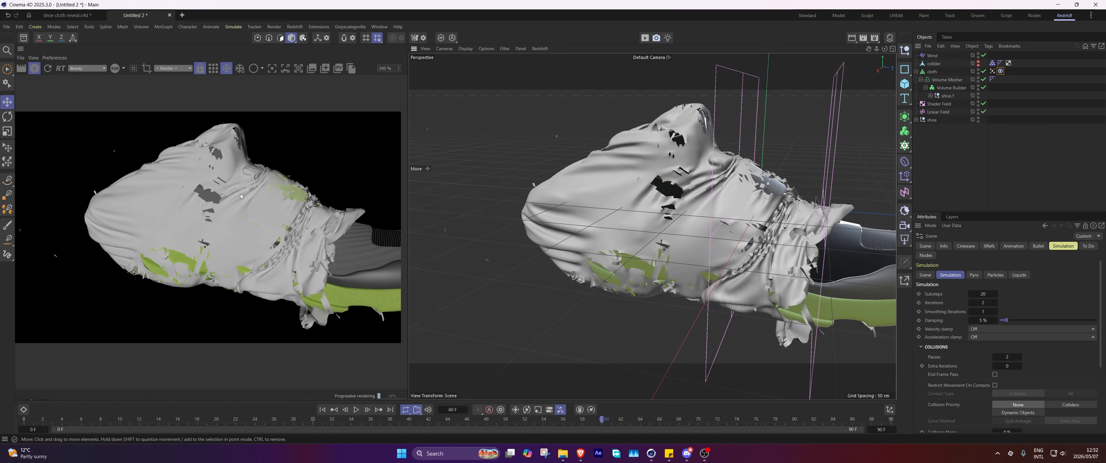
scroll(216, 193, up, 3)
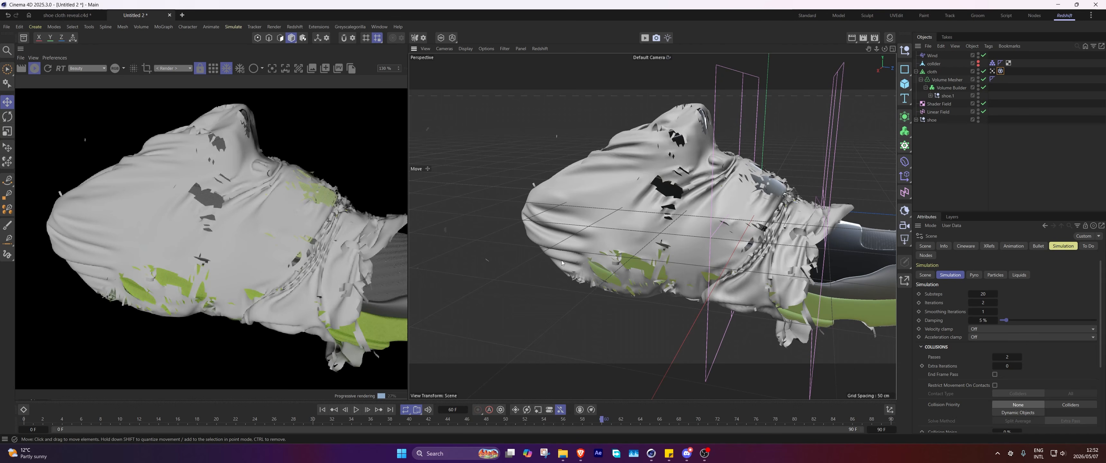
Add an RS Object tag to the cloth, override its geometry settings, enable tessellation, and check the smoothed tear edges in the render.
right_click(941, 71)
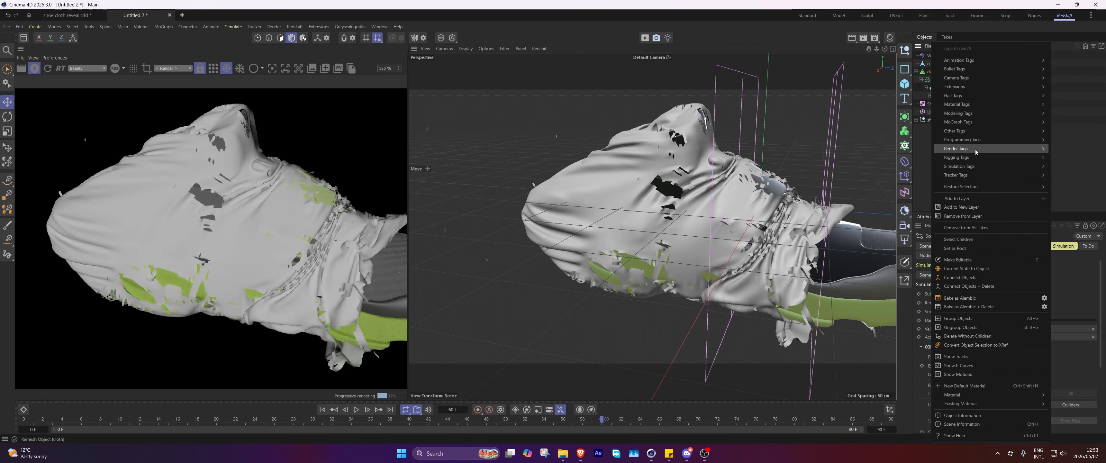
mouse_move(980, 150)
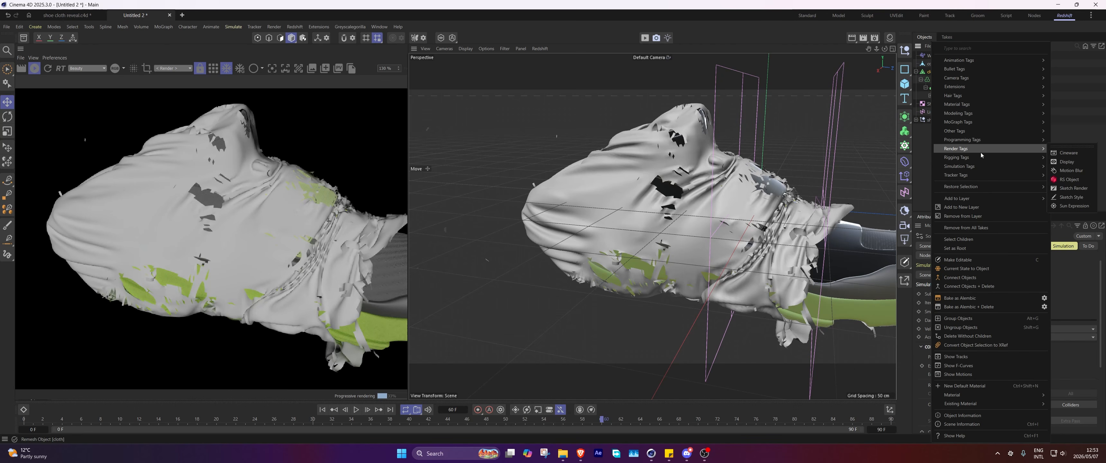
click(1068, 179)
click(972, 245)
click(946, 265)
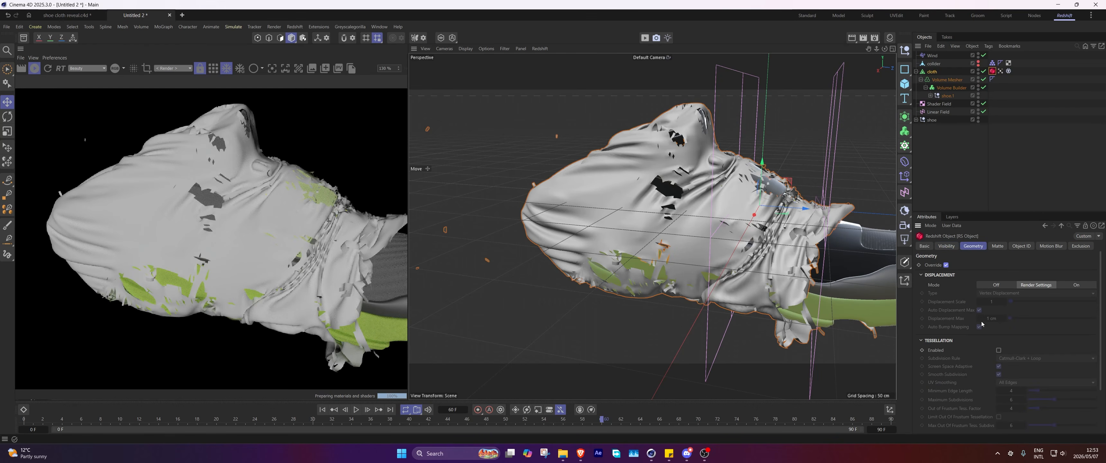
click(999, 350)
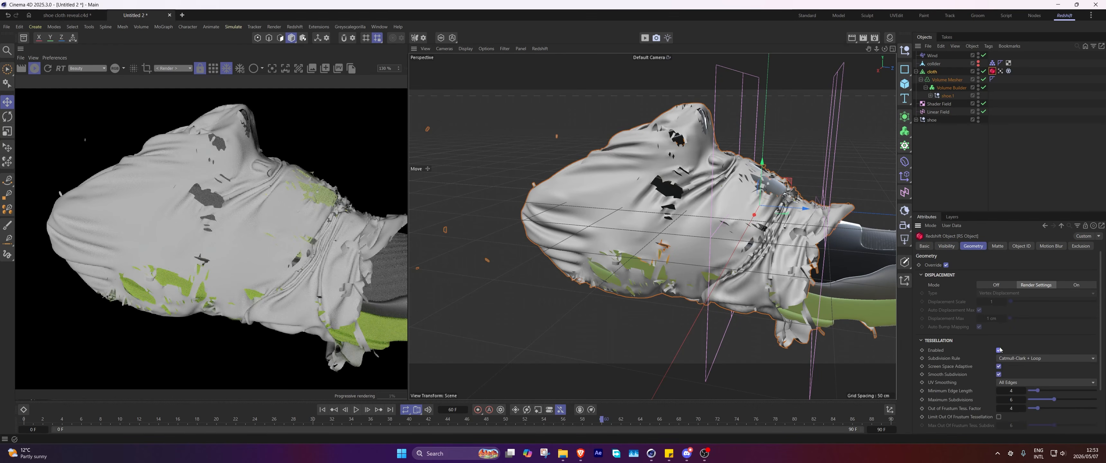
scroll(235, 176, up, 5)
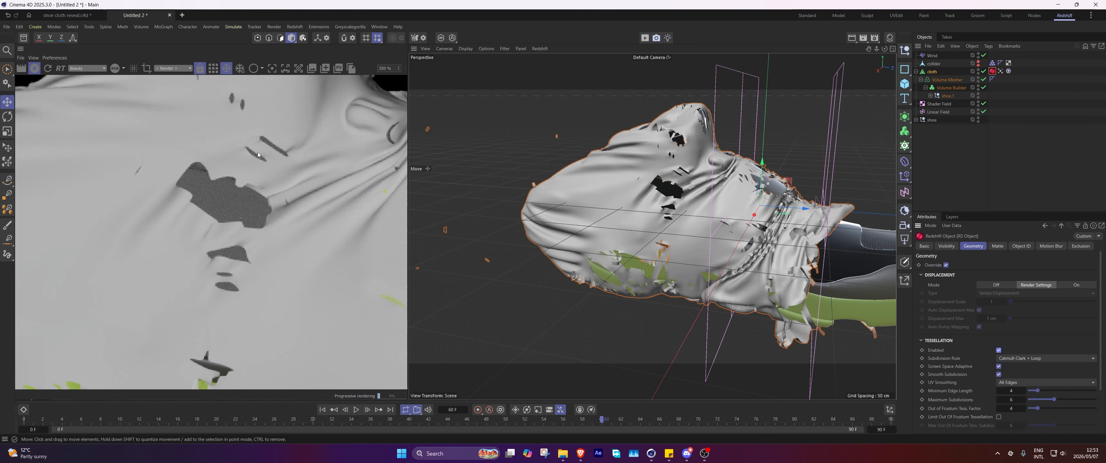
scroll(258, 154, down, 5)
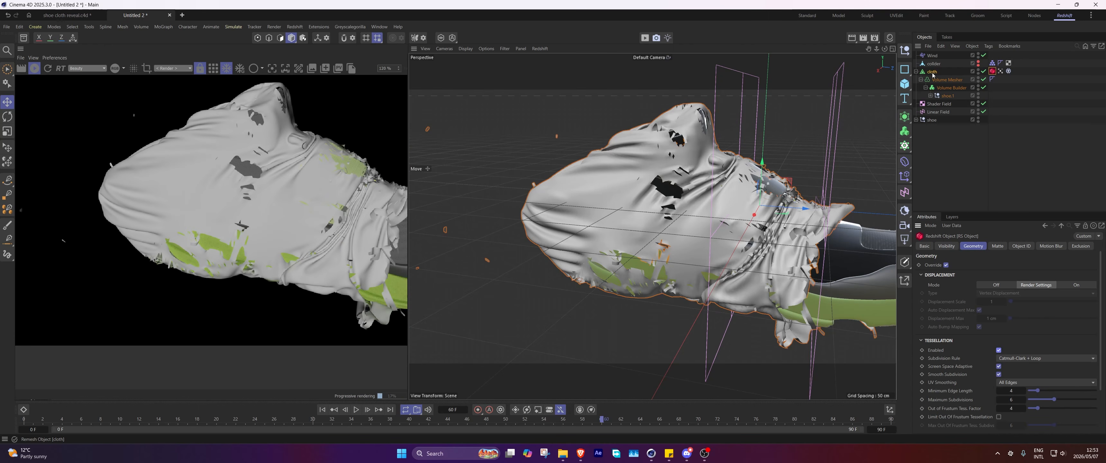
Put the cloth inside a Thicken generator and set its thickness to 1 cm.
click(932, 72)
click(901, 116)
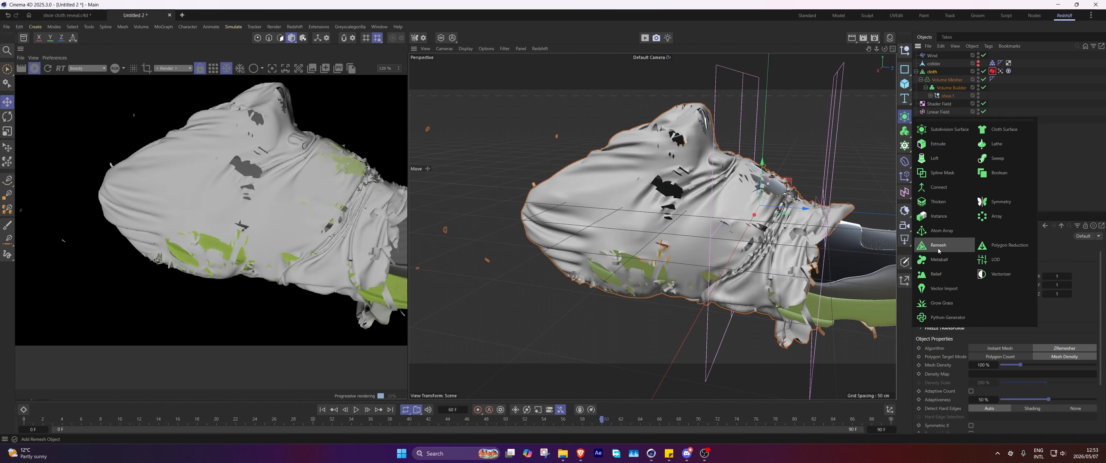
click(938, 201)
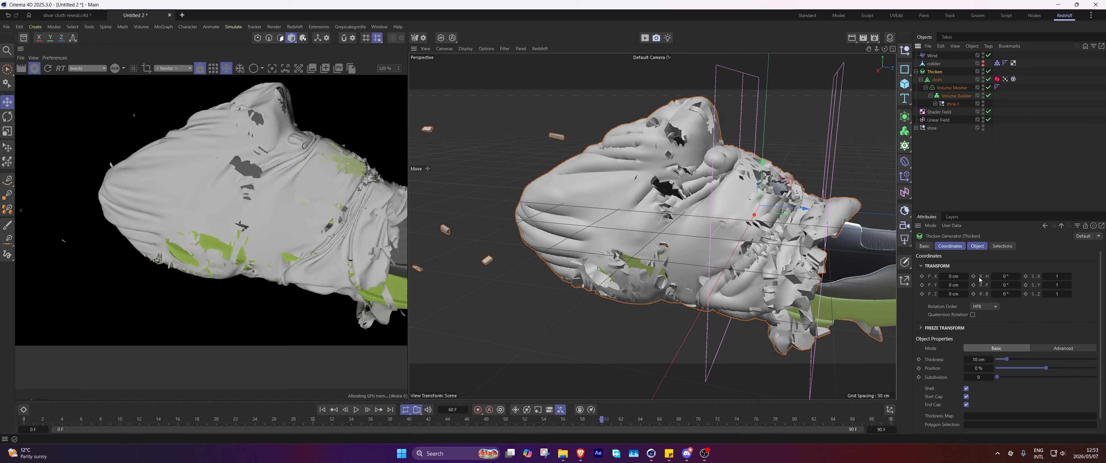
click(979, 360)
text(1)
key(Return)
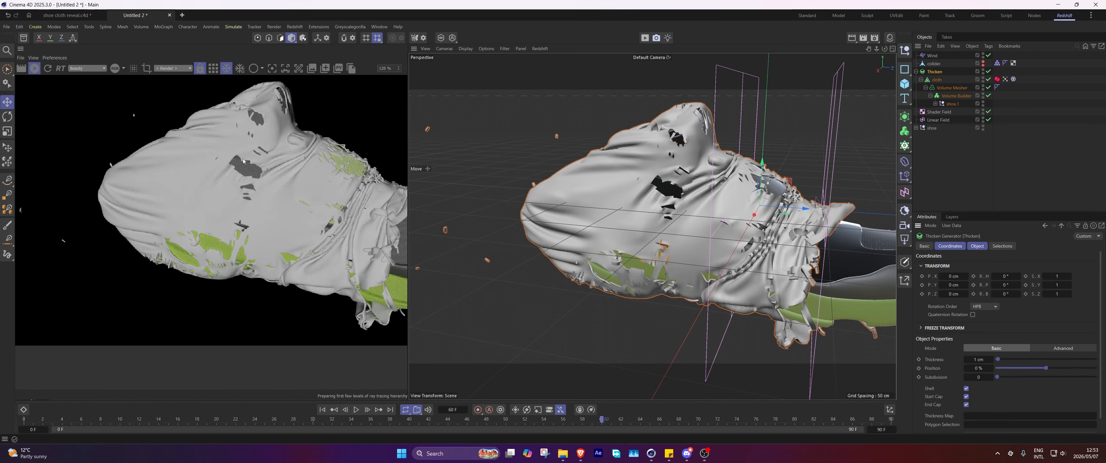
Inspect the thickened tear edges up close, reframe the whole shoe, and check the render at frame 76.
scroll(686, 182, up, 8)
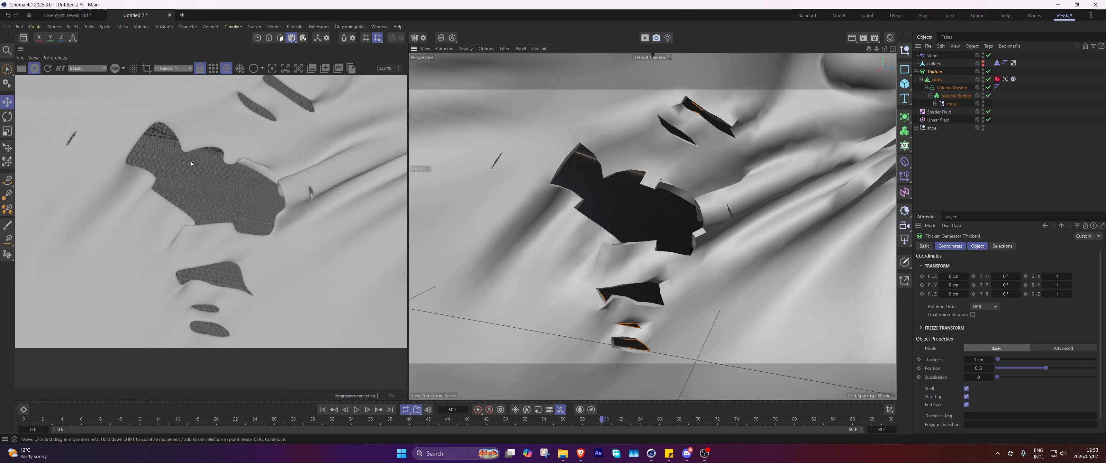
scroll(218, 196, down, 4)
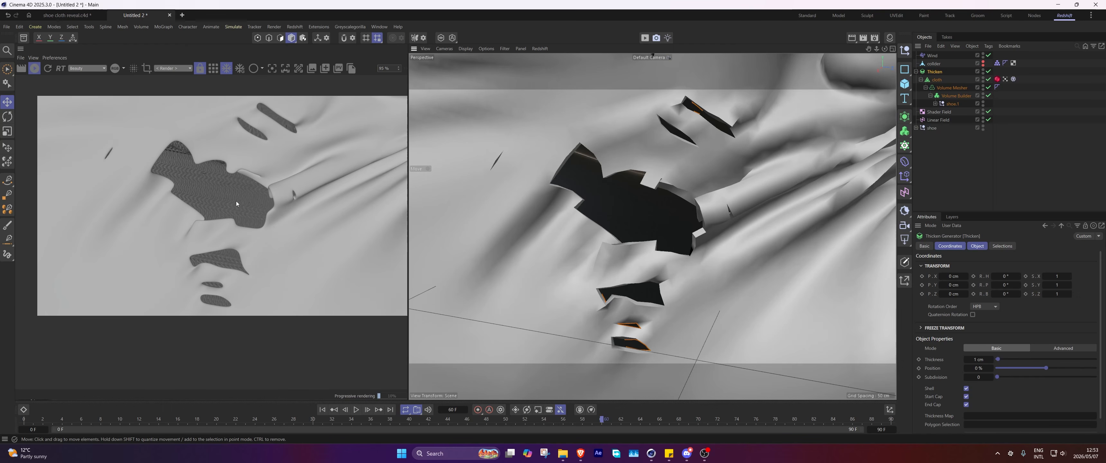
scroll(789, 196, down, 10)
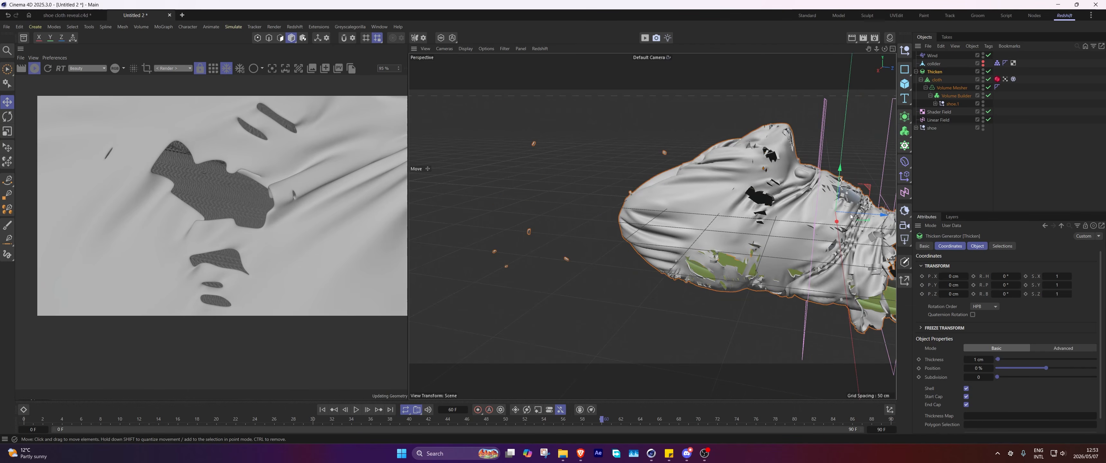
alt+middle_drag(850, 216, 676, 201)
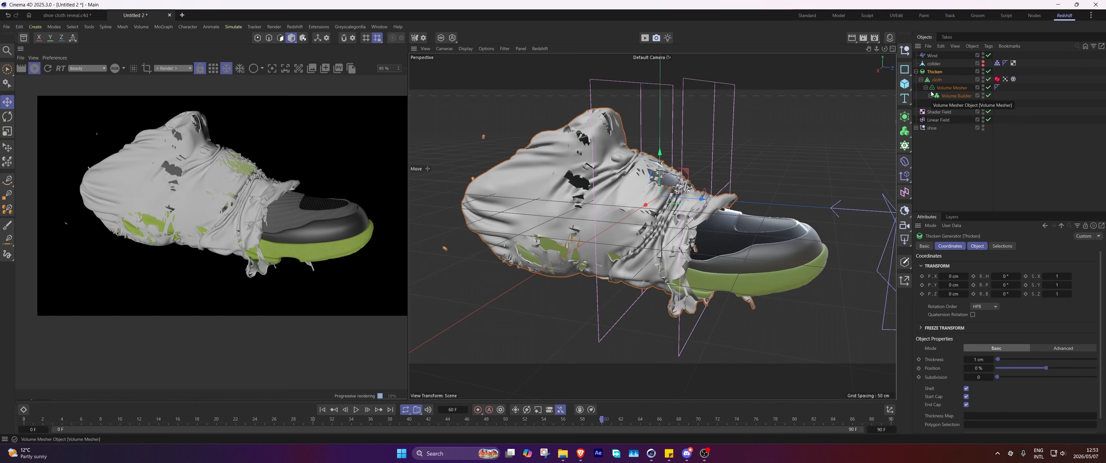
click(931, 95)
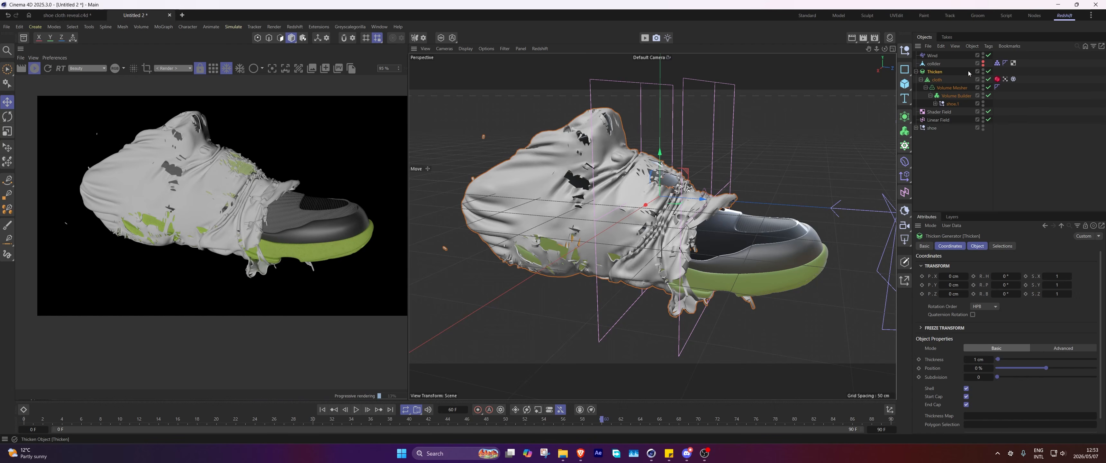
click(759, 421)
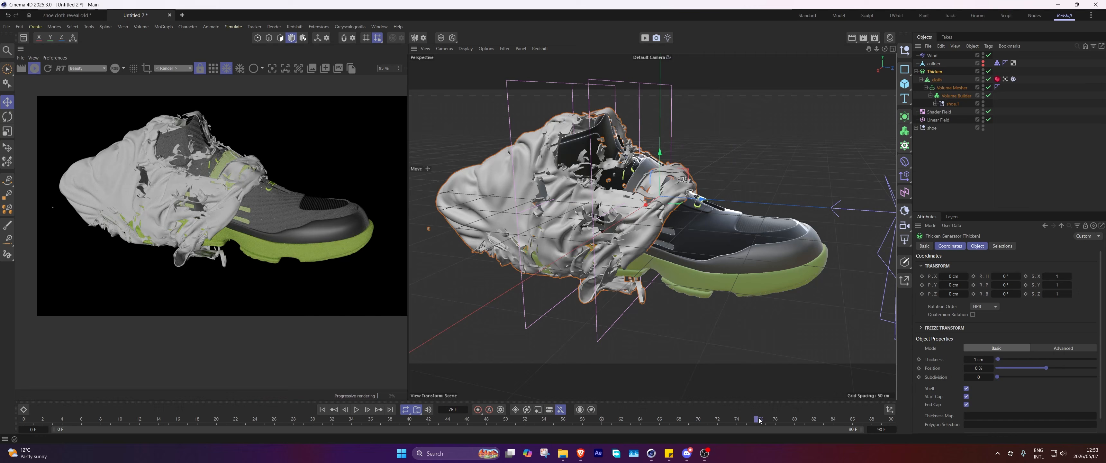